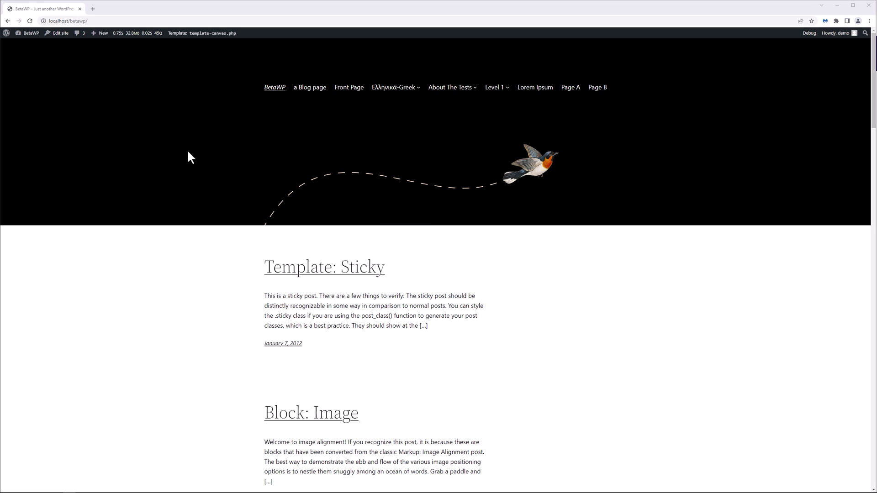
# Step: Find the WordPress Beta Tester plugin under Plugins > Add New and install it
pyautogui.click(34, 45)
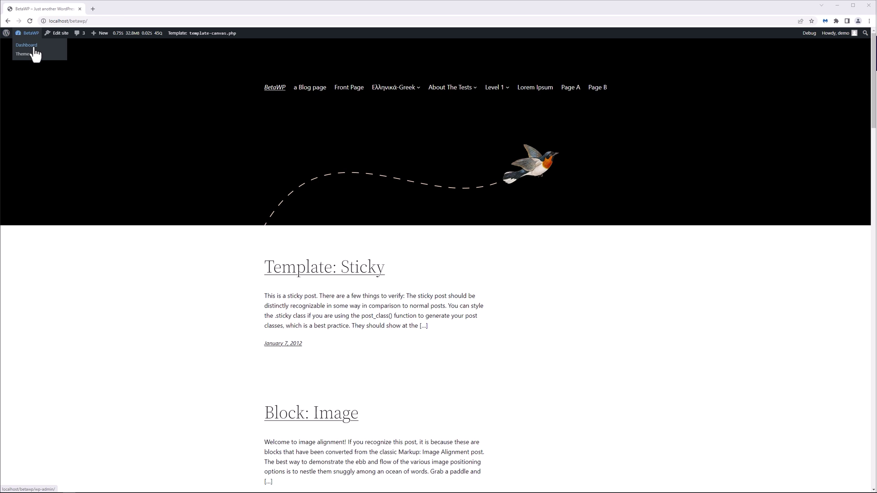
pyautogui.click(40, 153)
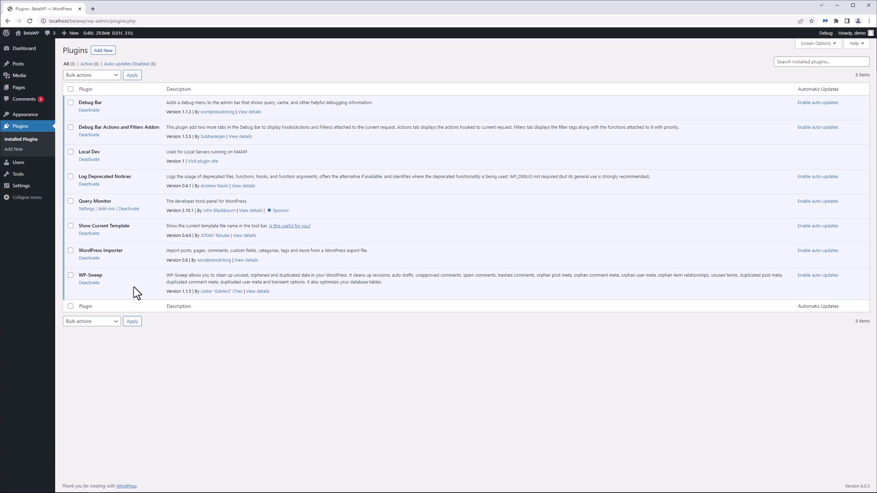
pyautogui.click(108, 52)
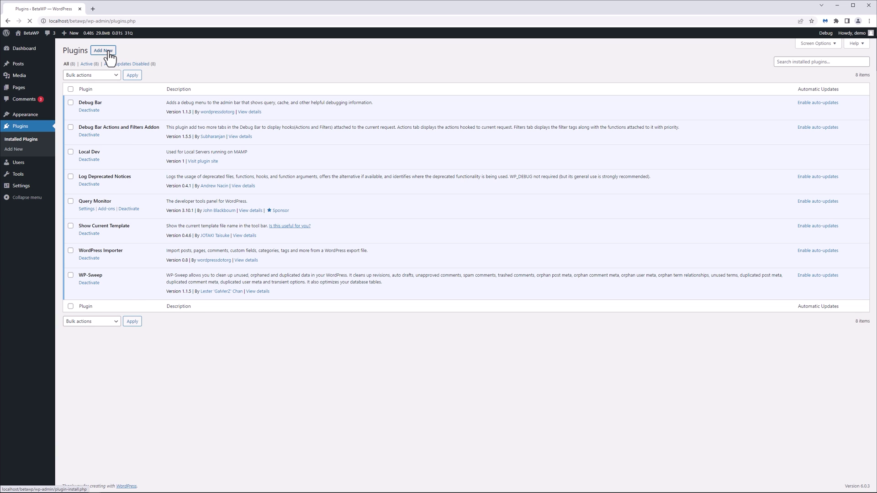
pyautogui.click(798, 70)
pyautogui.write('WordPress Beta')
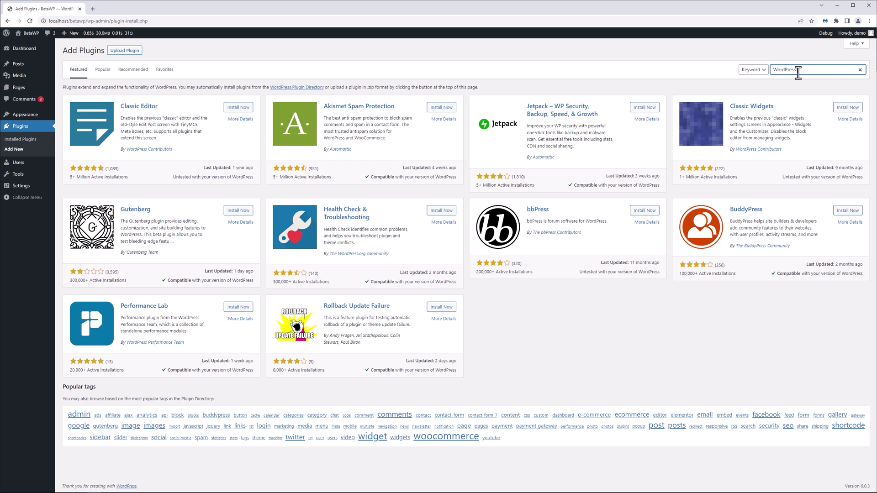
pyautogui.write(' Tester')
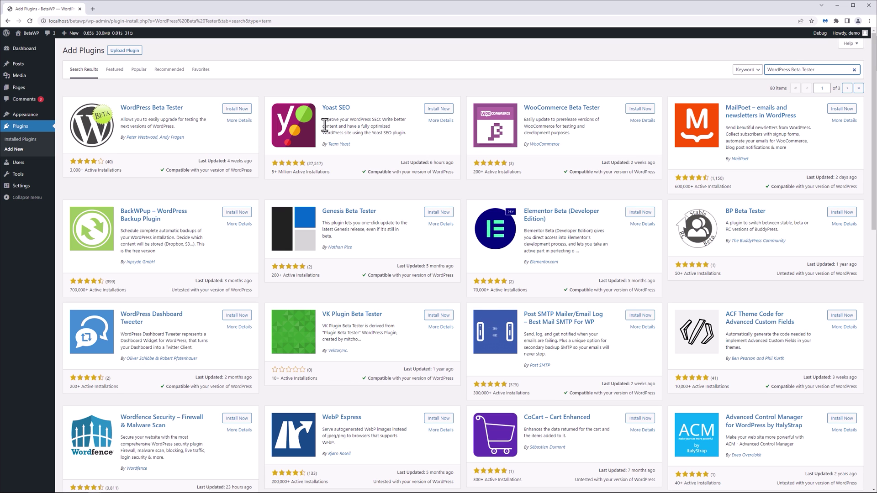
pyautogui.click(234, 110)
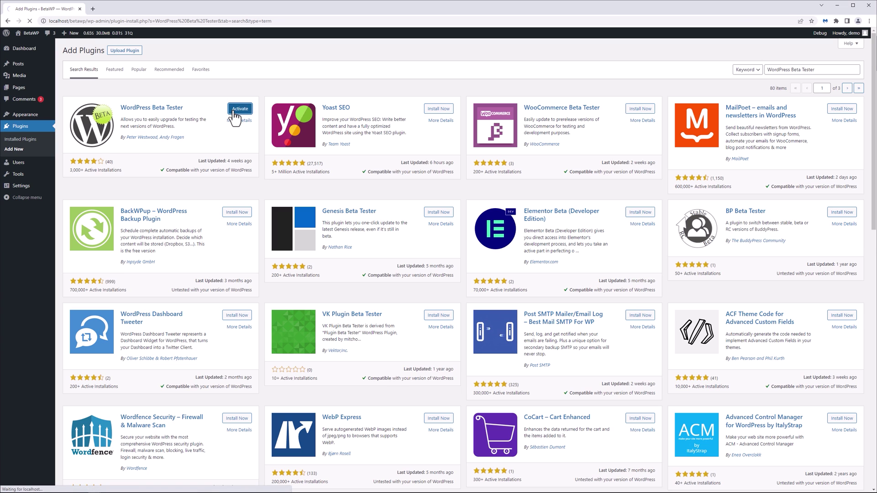
pyautogui.moveTo(30, 181)
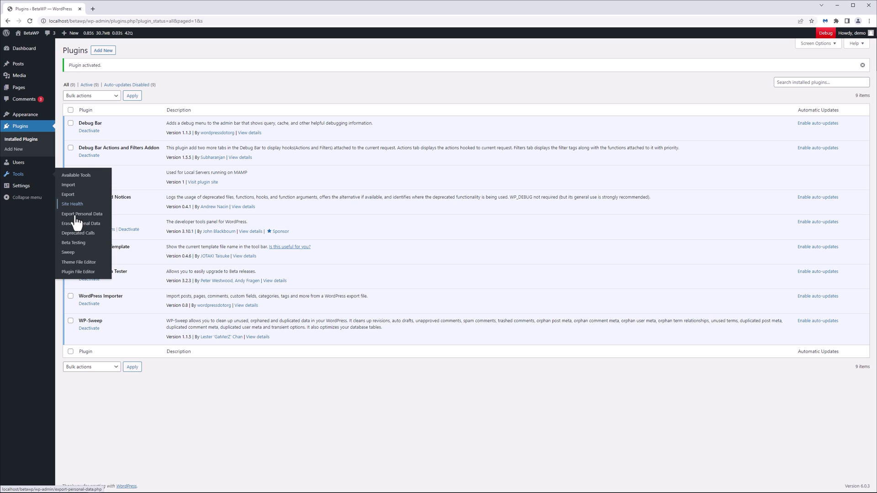
# Step: Switch the Beta Testing update channel to Bleeding edge and save the settings
pyautogui.click(72, 245)
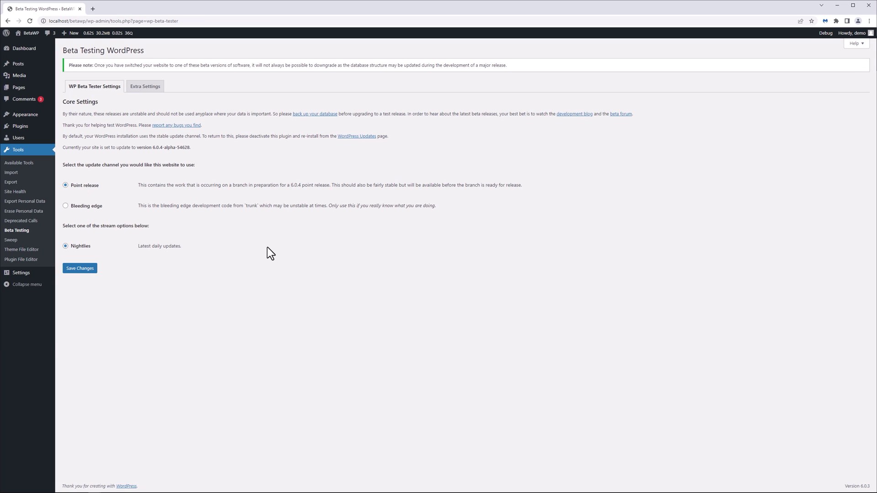
pyautogui.hotkey('ctrl', '+')
pyautogui.hotkey('ctrl', '+')
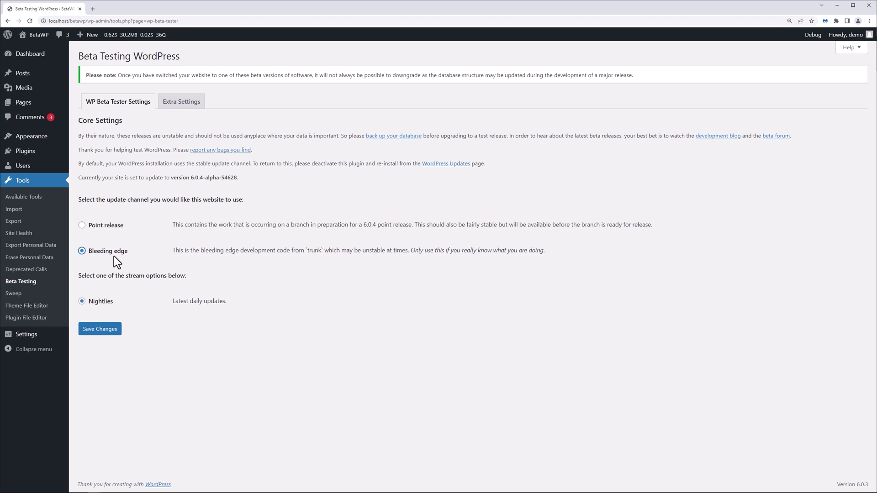
pyautogui.click(187, 107)
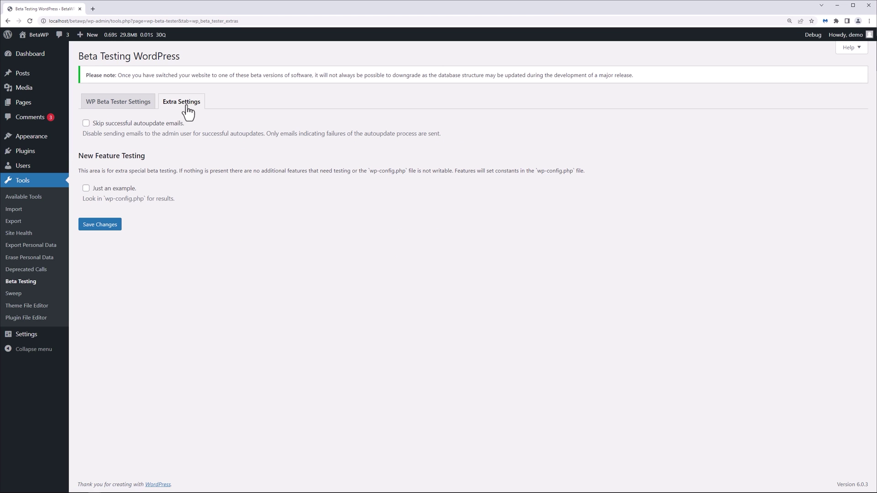
pyautogui.click(124, 105)
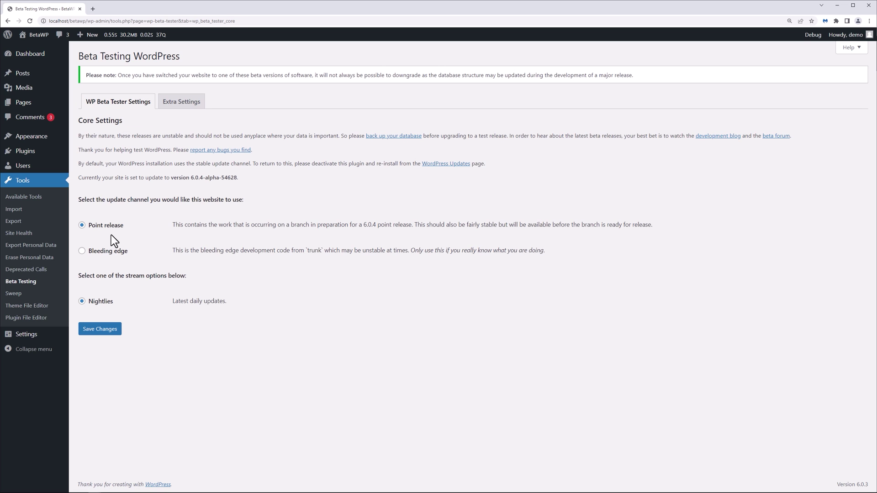
pyautogui.click(106, 254)
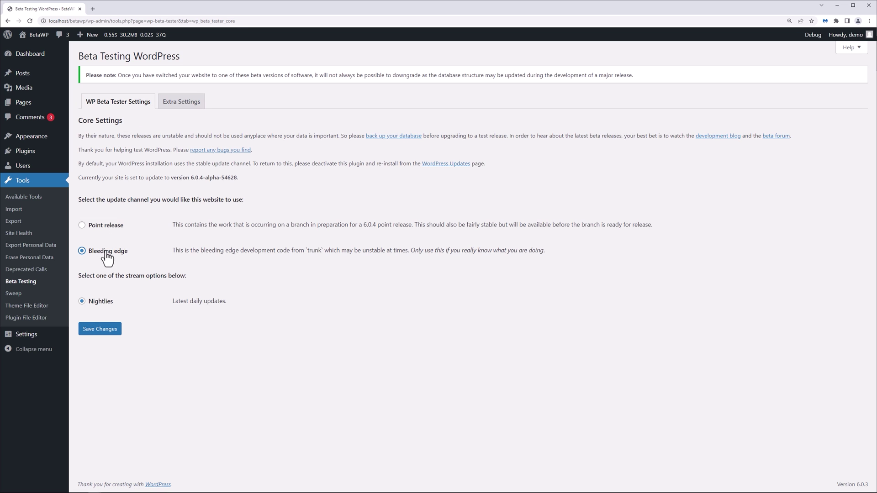
pyautogui.click(102, 332)
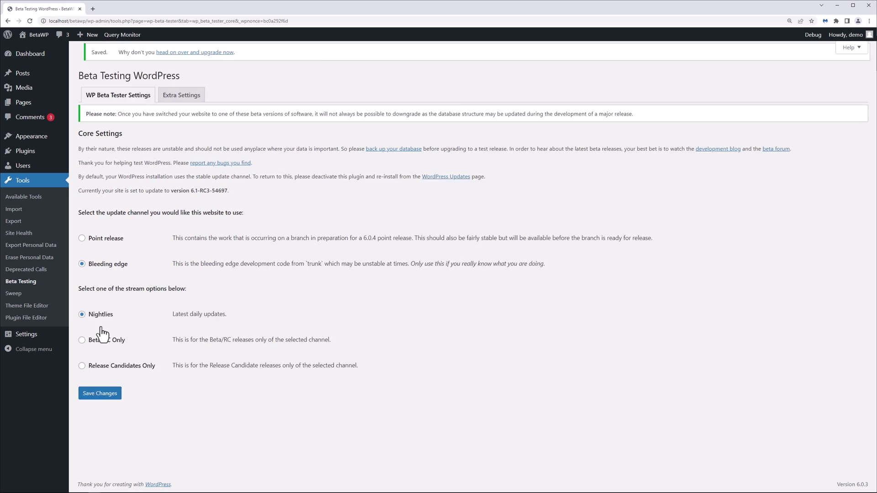
# Step: Update the site to the latest WordPress 6.1 nightly from the Updates page
pyautogui.moveTo(42, 62)
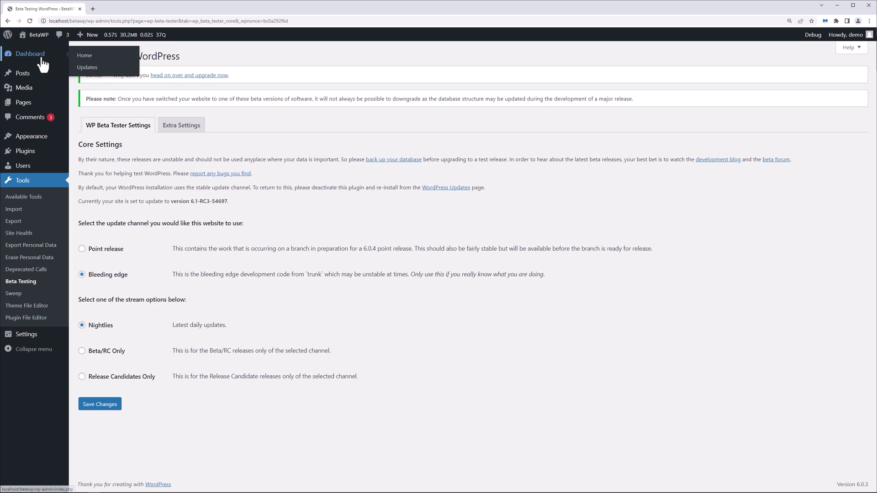
pyautogui.click(87, 68)
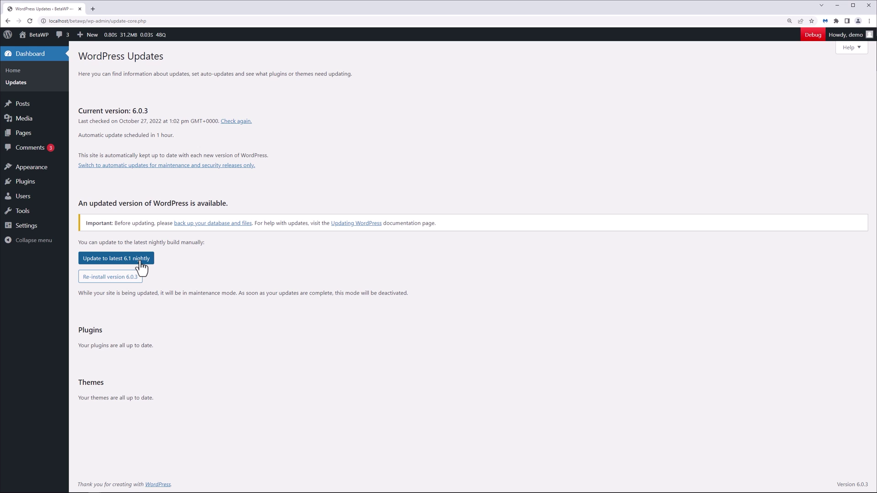
pyautogui.click(141, 259)
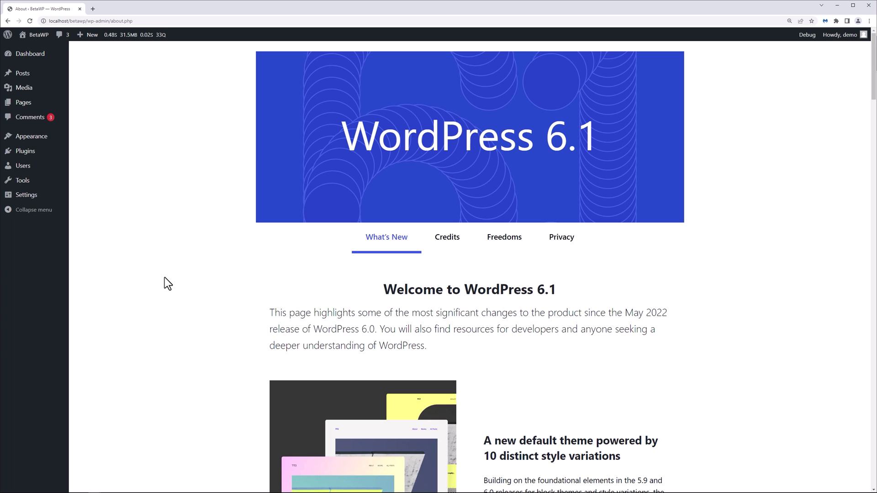
# Step: Zoom in, collapse the admin menu to icons, and read through the 6.1 Welcome page
pyautogui.hotkey('ctrl', '+')
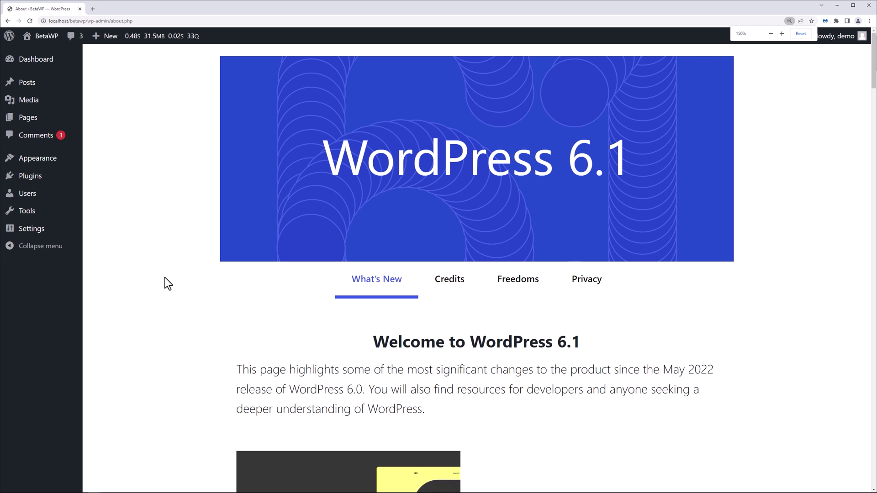
pyautogui.click(41, 245)
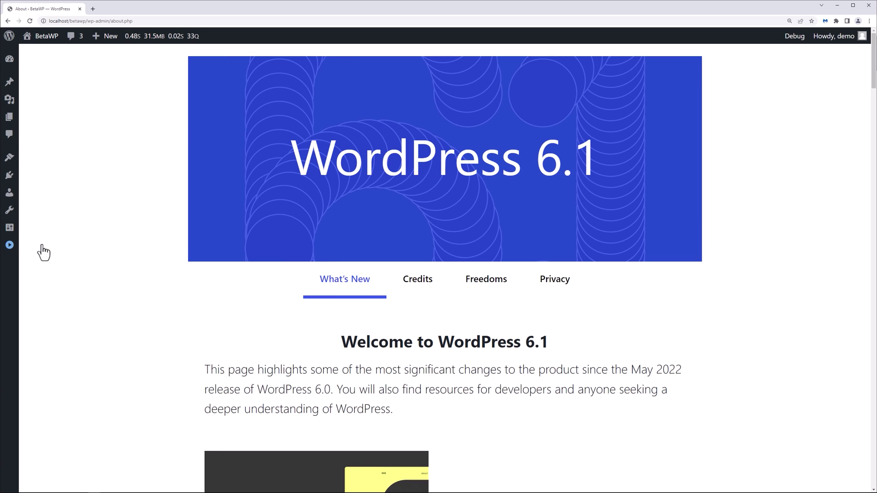
pyautogui.scroll(-2, 736, 307)
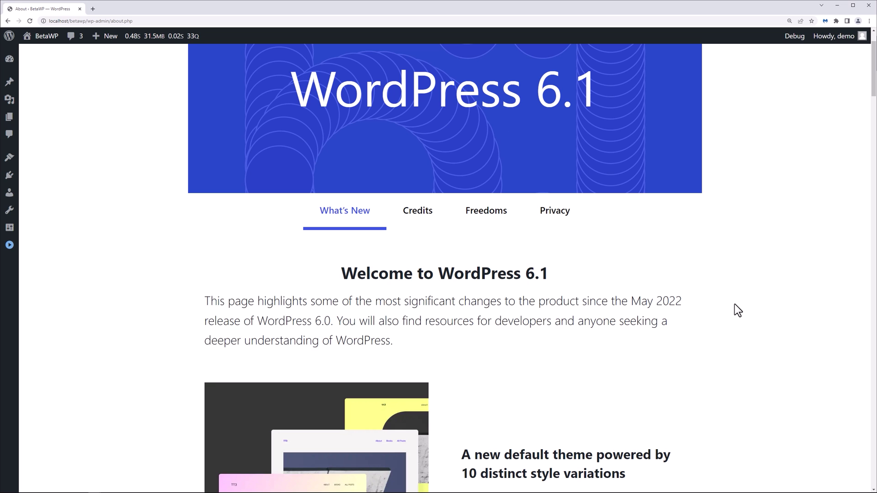
pyautogui.scroll(-3, 737, 310)
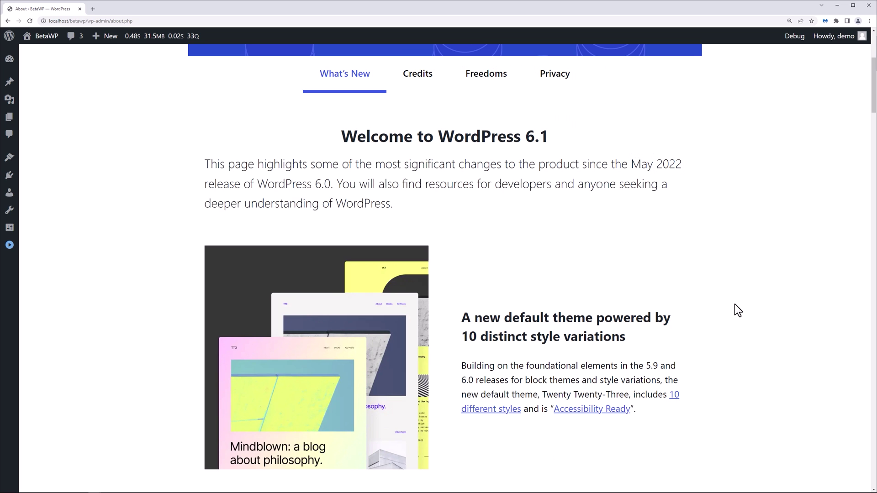
pyautogui.scroll(-2, 734, 304)
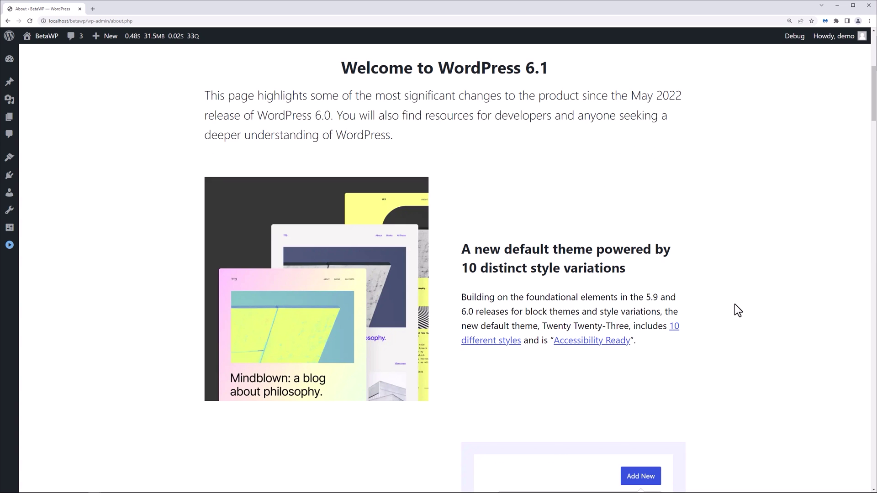
pyautogui.scroll(-1, 737, 311)
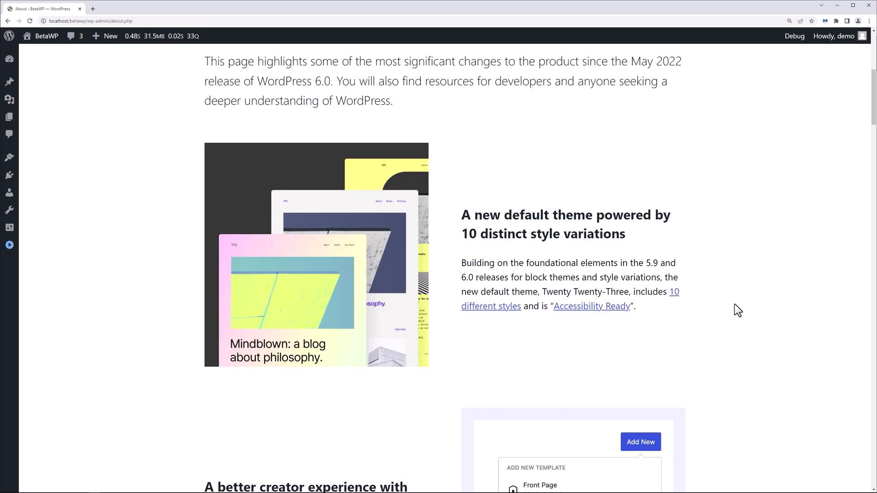
pyautogui.scroll(-5, 734, 304)
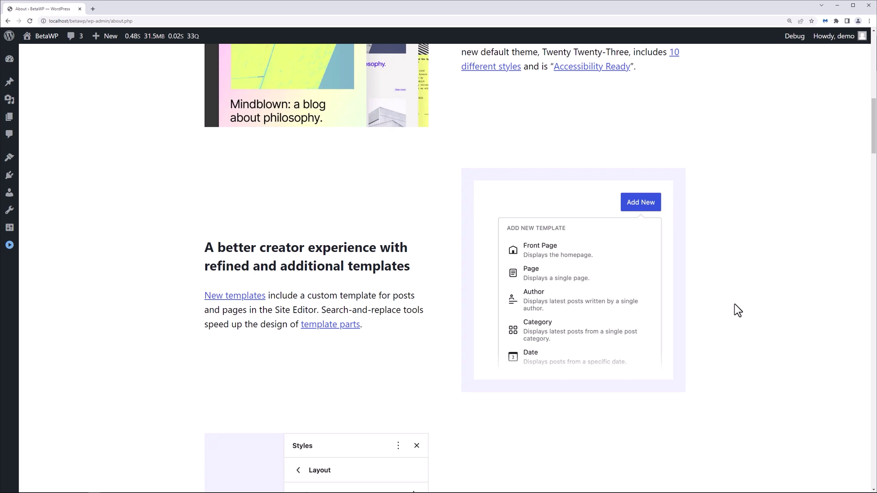
pyautogui.scroll(-6, 735, 307)
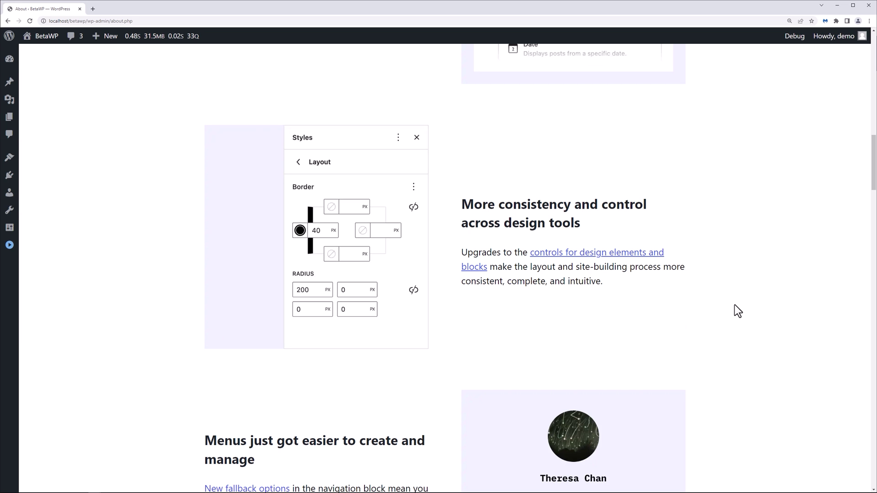
pyautogui.scroll(-5, 735, 306)
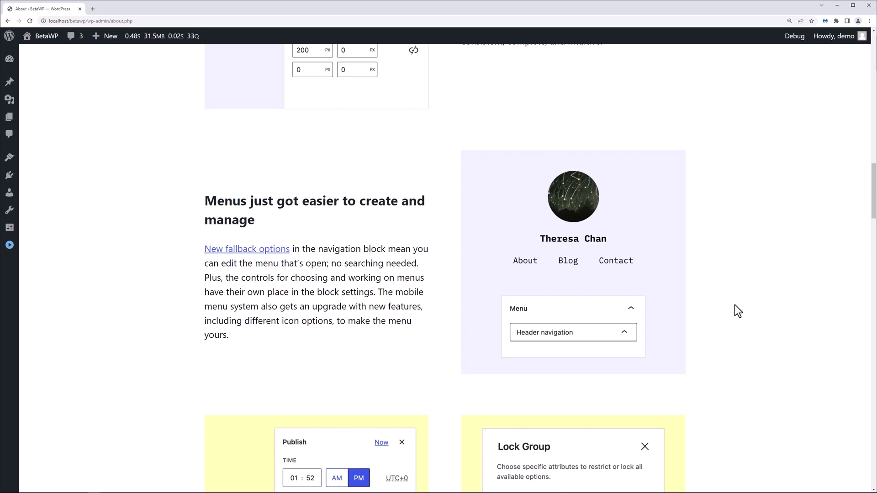
pyautogui.scroll(-6, 735, 305)
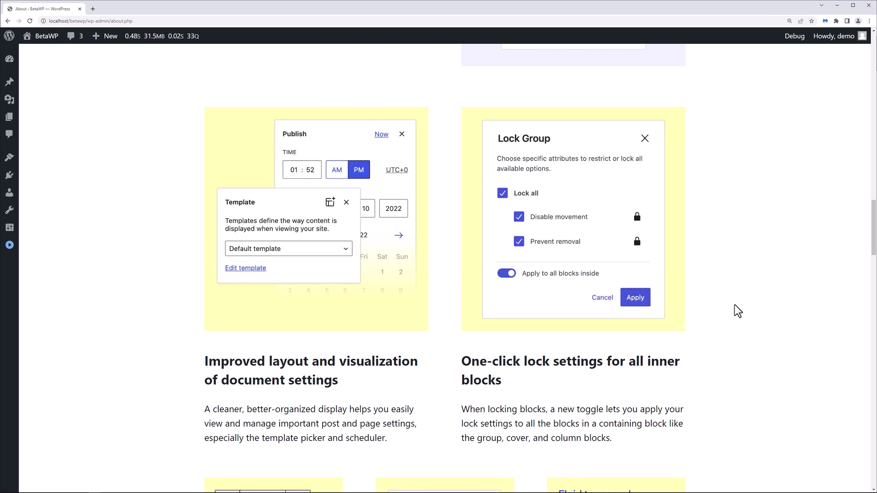
pyautogui.scroll(-1, 734, 305)
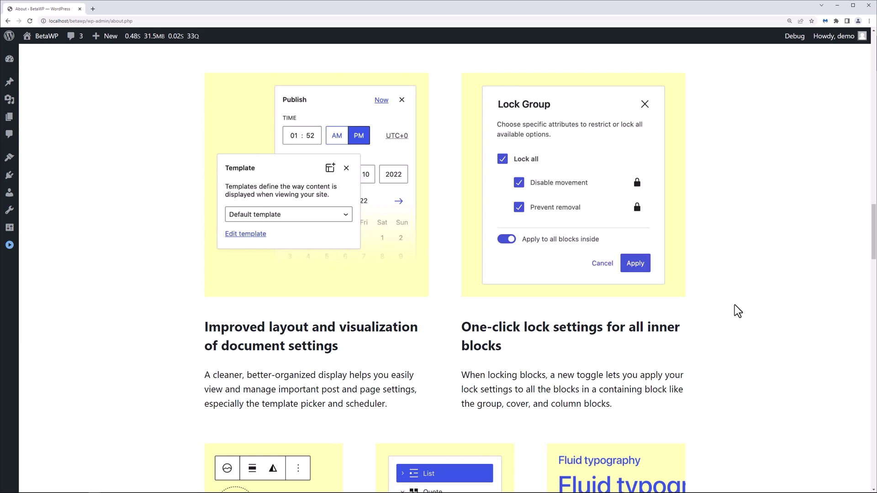
pyautogui.scroll(-5, 735, 305)
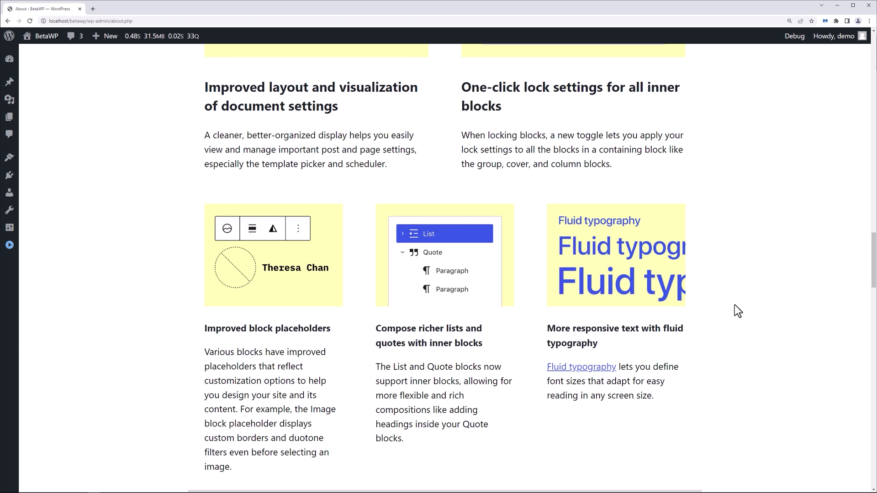
pyautogui.scroll(-1, 738, 311)
pyautogui.scroll(-1, 735, 306)
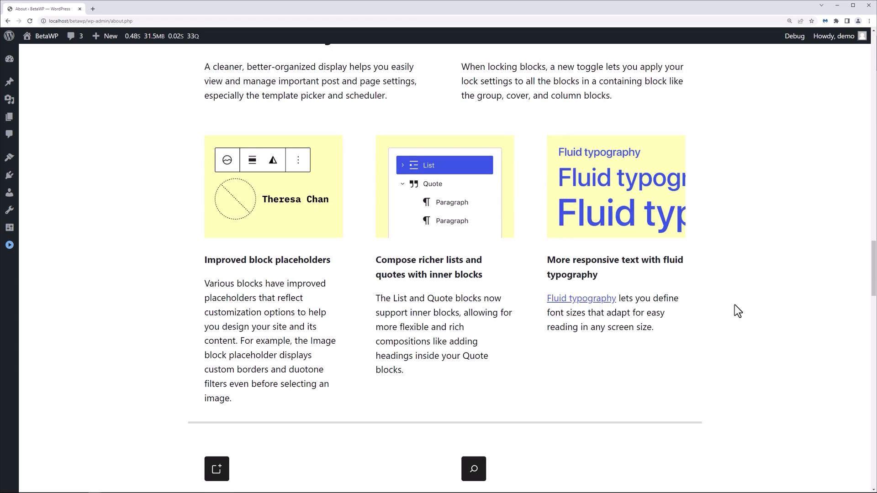
pyautogui.scroll(-5, 735, 305)
pyautogui.scroll(-3, 735, 305)
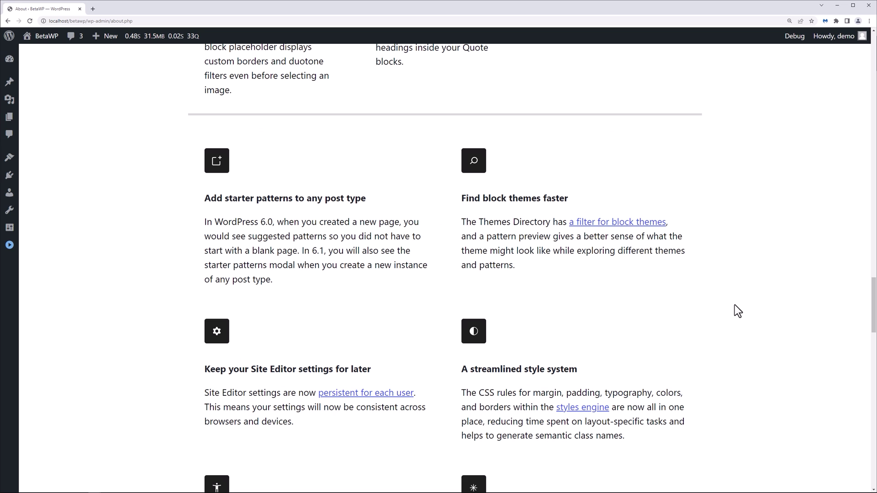
pyautogui.scroll(-1, 735, 304)
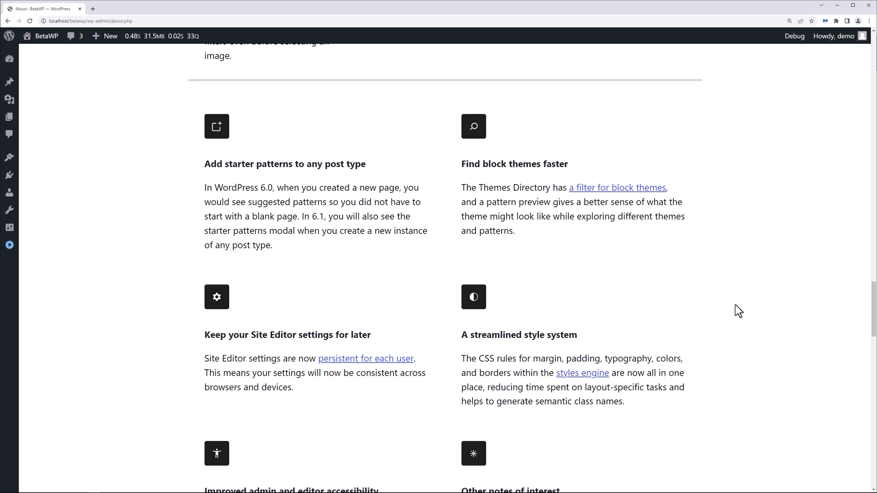
pyautogui.scroll(-2, 735, 304)
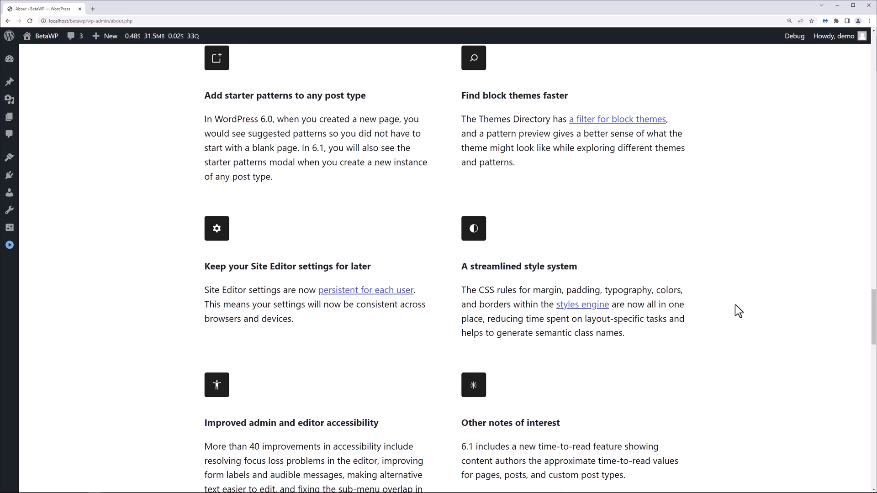
pyautogui.scroll(-1, 738, 311)
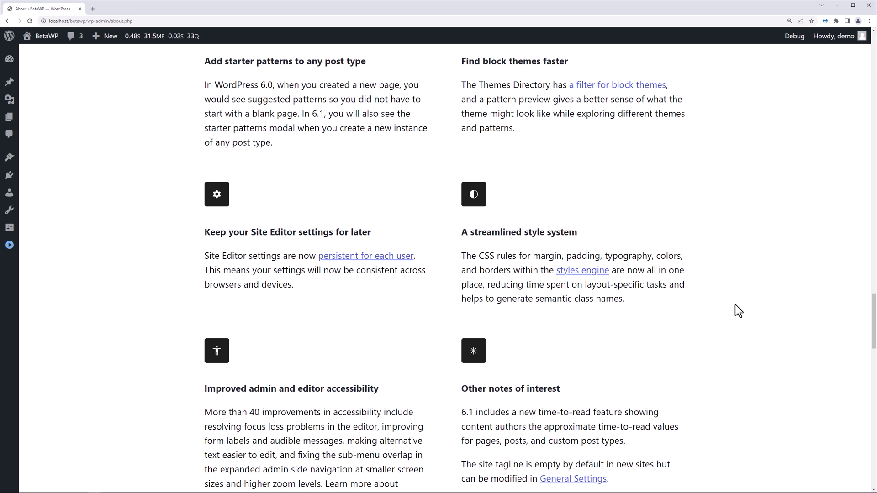
pyautogui.scroll(-3, 736, 306)
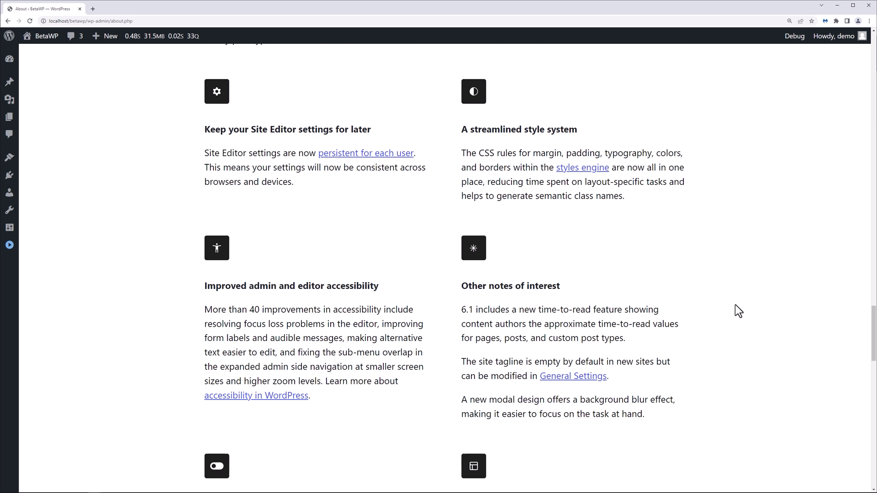
pyautogui.scroll(-1, 739, 311)
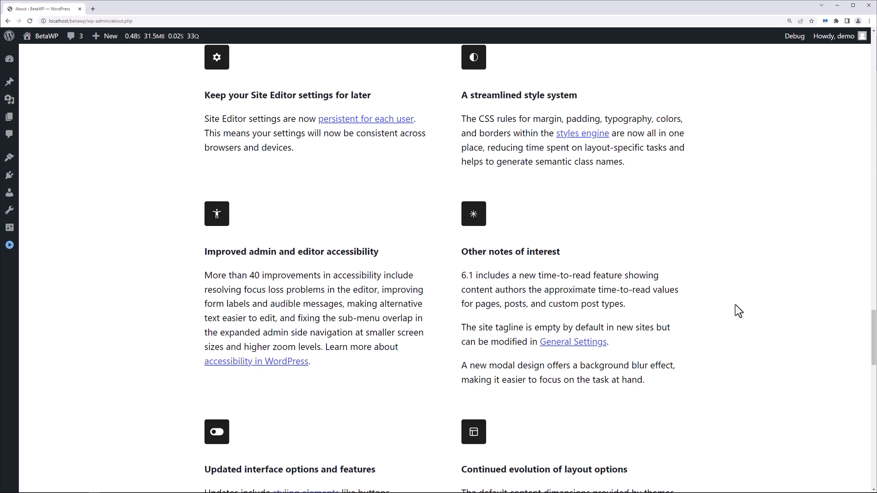
pyautogui.scroll(-2, 737, 307)
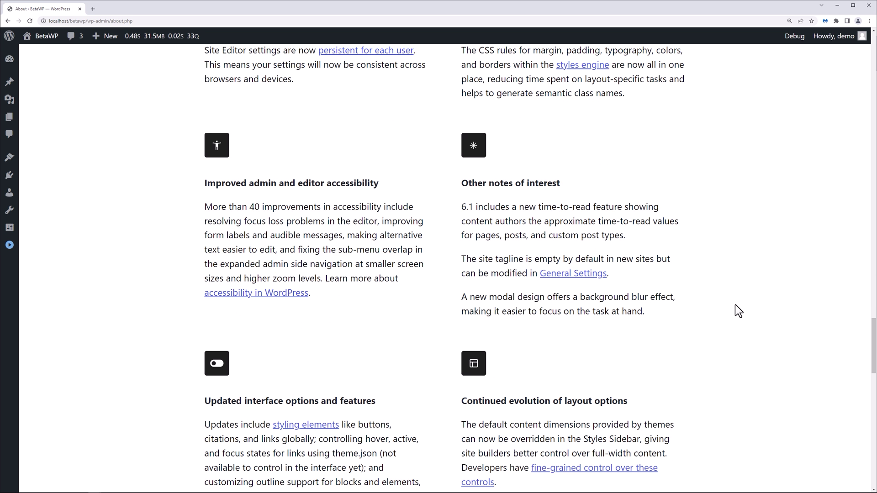
pyautogui.scroll(-4, 735, 304)
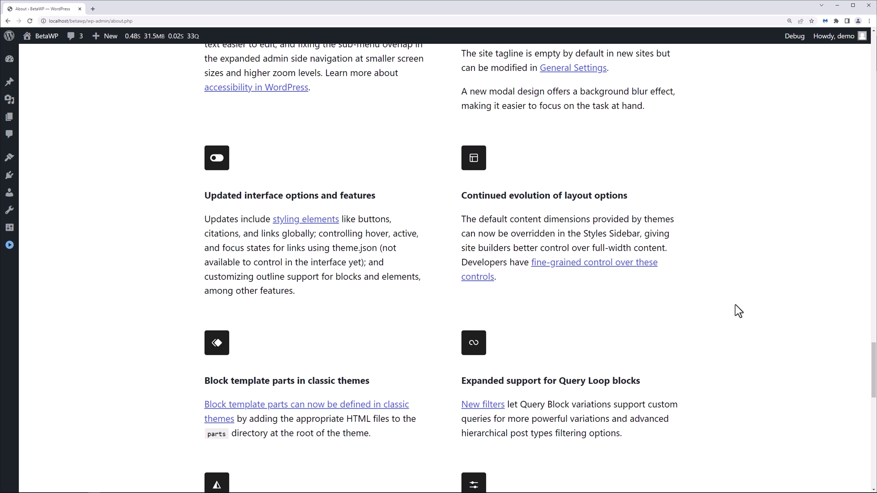
pyautogui.scroll(-1, 739, 311)
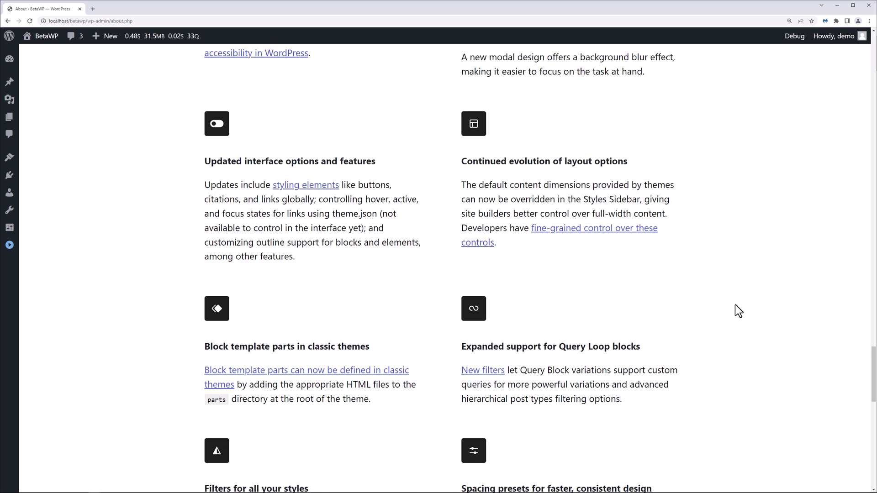
pyautogui.scroll(-2, 736, 307)
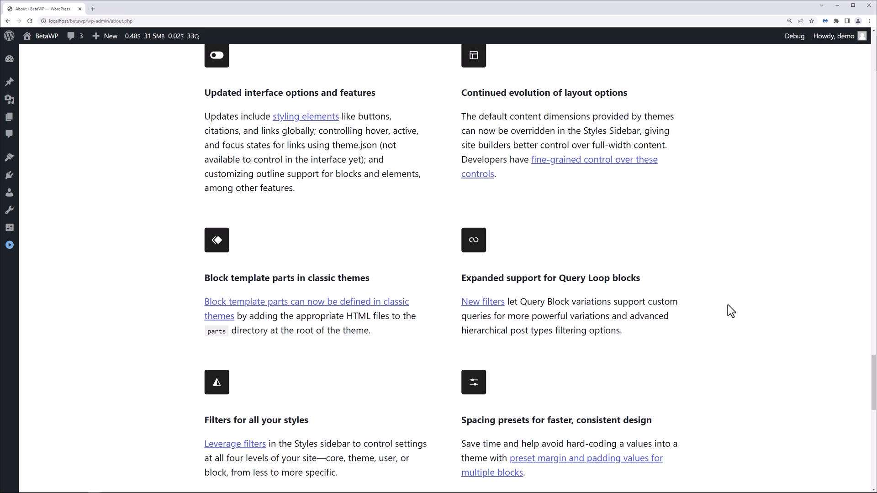
pyautogui.scroll(-4, 728, 305)
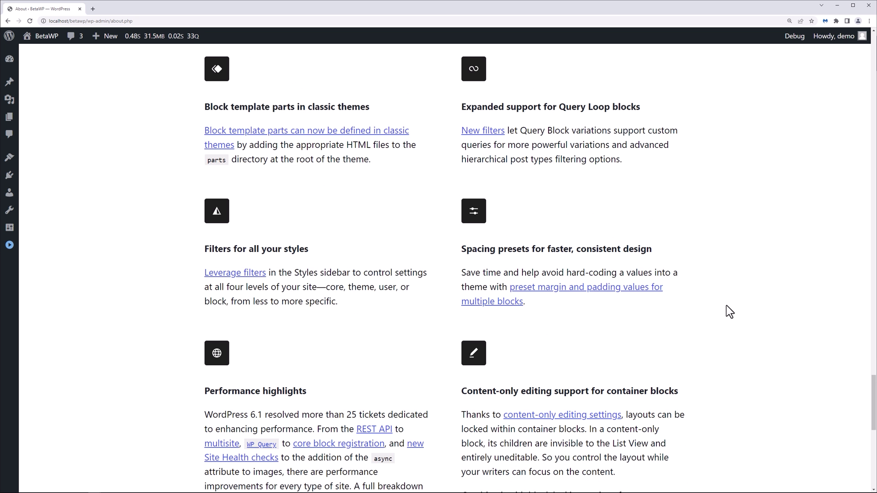
pyautogui.scroll(-1, 727, 305)
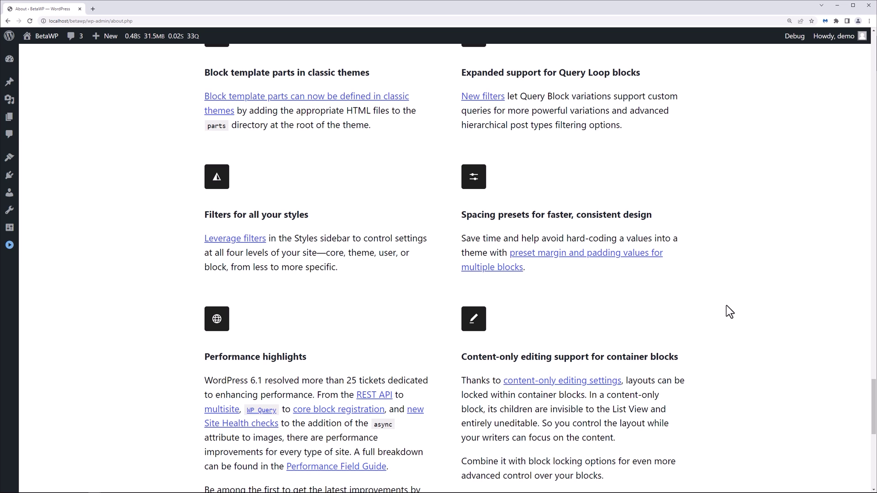
pyautogui.scroll(-2, 726, 305)
pyautogui.scroll(-1, 726, 305)
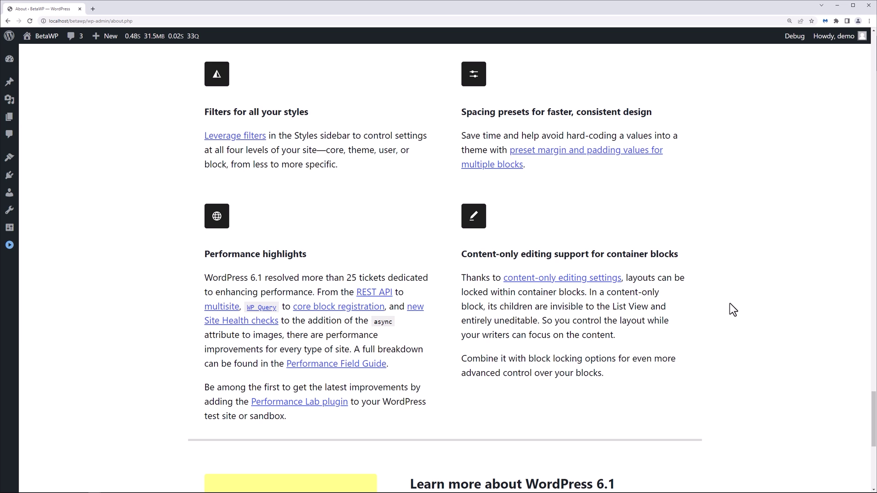
pyautogui.scroll(-7, 730, 303)
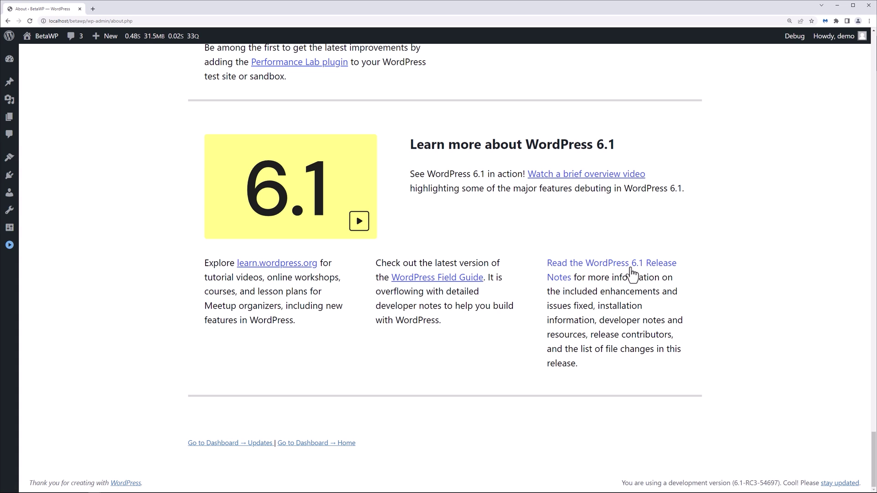
# Step: Activate the Twenty Twenty-Three theme from its details in Appearance > Themes
pyautogui.click(10, 247)
pyautogui.moveTo(55, 160)
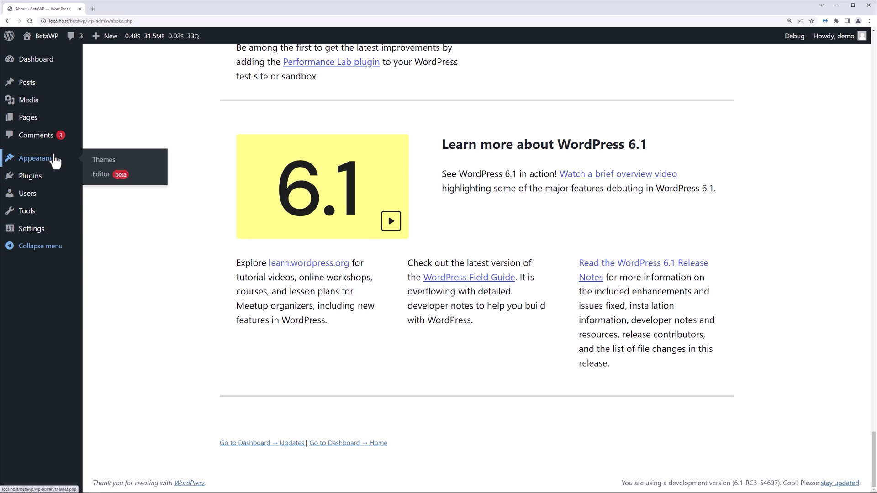
pyautogui.click(103, 163)
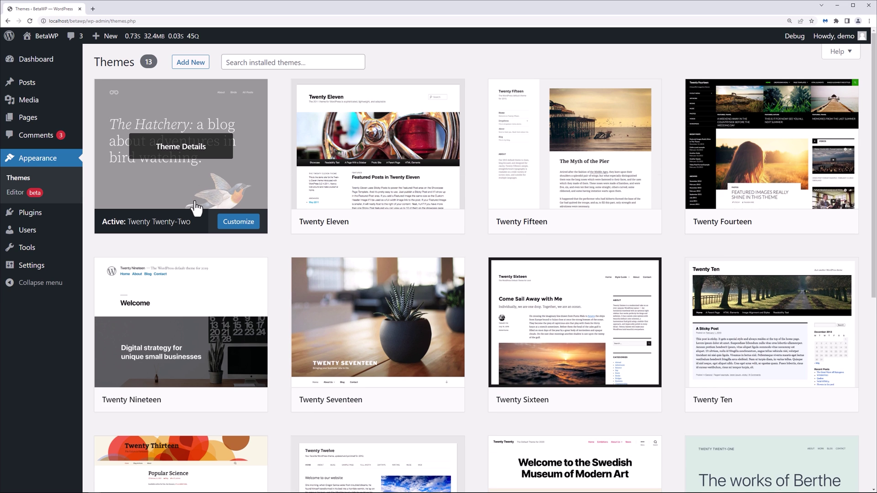
pyautogui.scroll(-7, 197, 206)
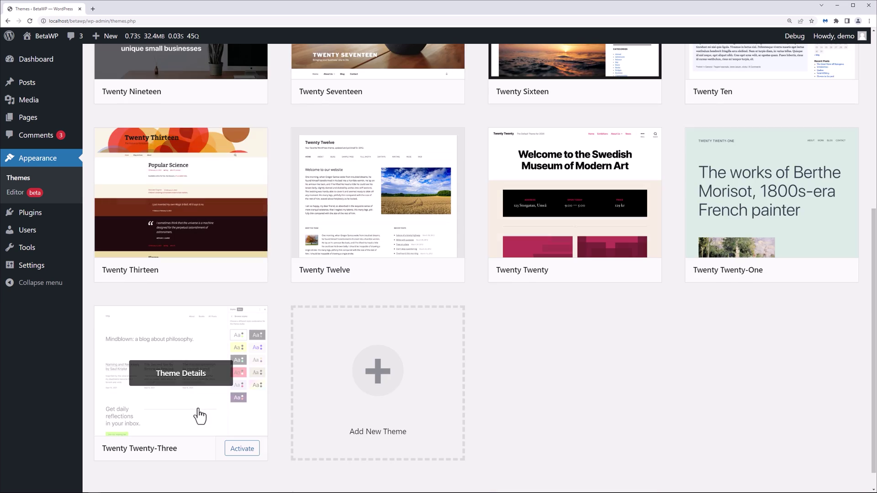
pyautogui.click(201, 381)
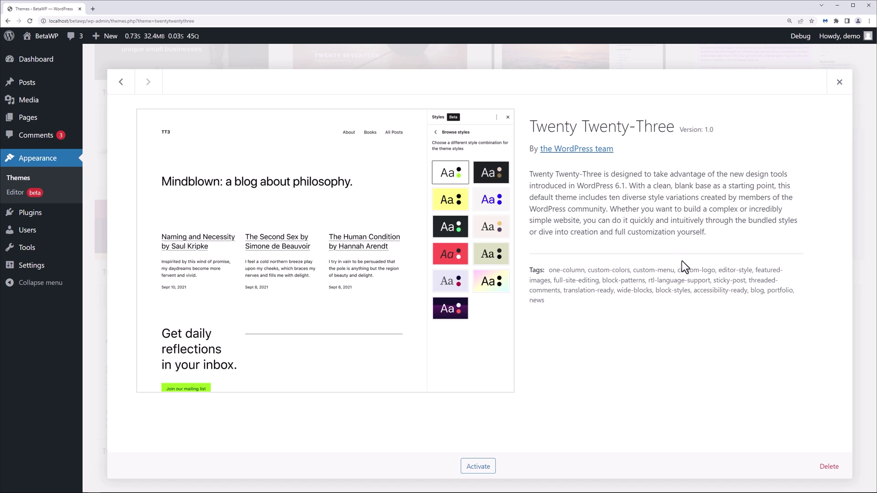
pyautogui.click(478, 467)
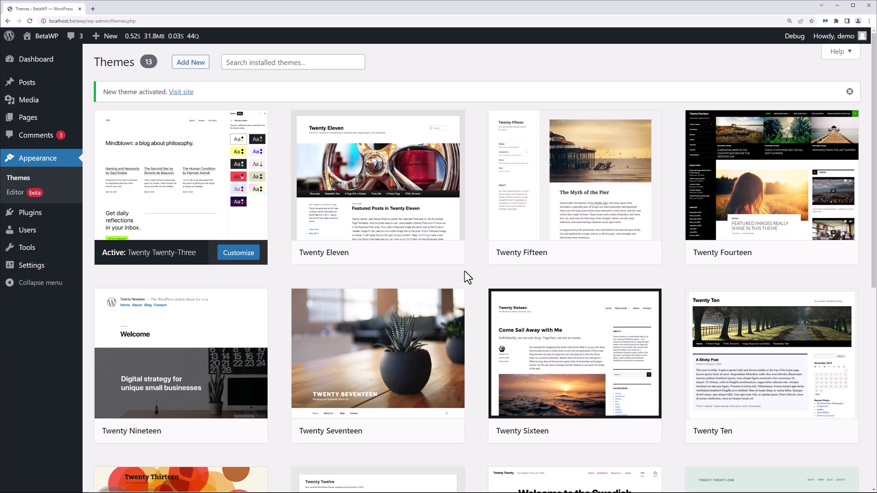
# Step: Create a new post and dismiss the block editor welcome guide
pyautogui.moveTo(105, 39)
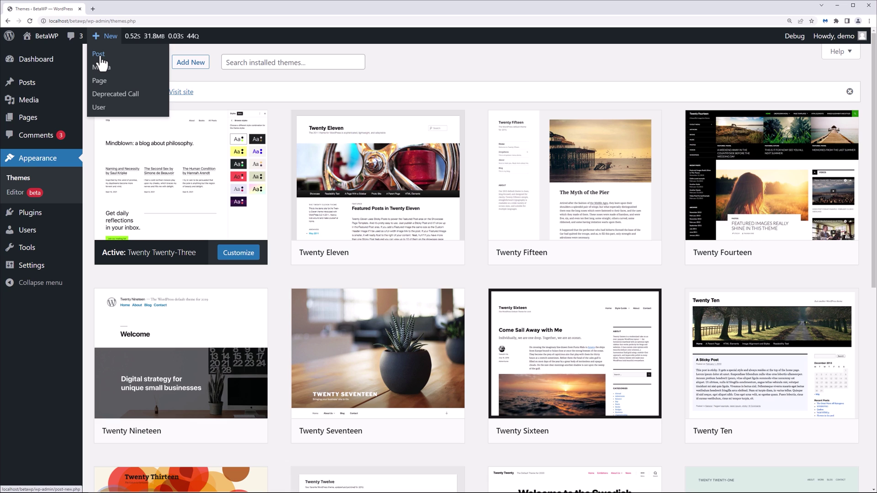
pyautogui.click(100, 56)
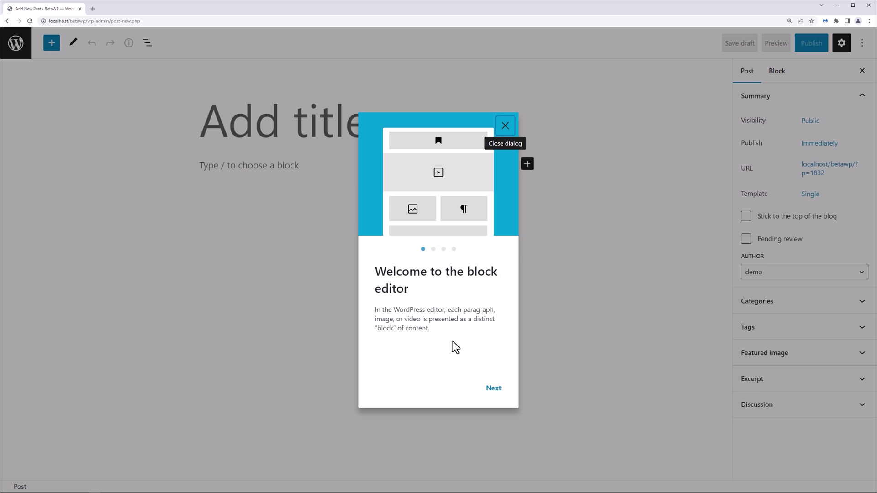
pyautogui.click(494, 389)
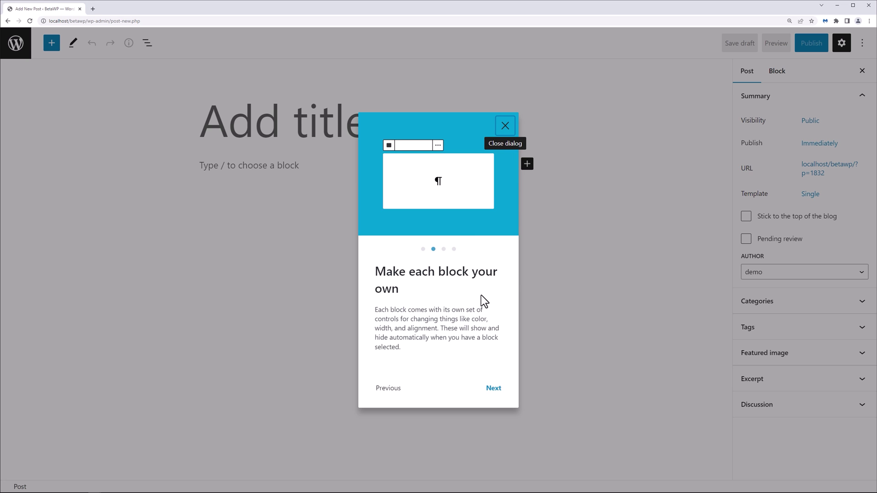
pyautogui.click(493, 389)
pyautogui.click(491, 391)
# Step: Title the post 'New Post' and add a paragraph about filling up space and seeing what's possible
pyautogui.click(492, 393)
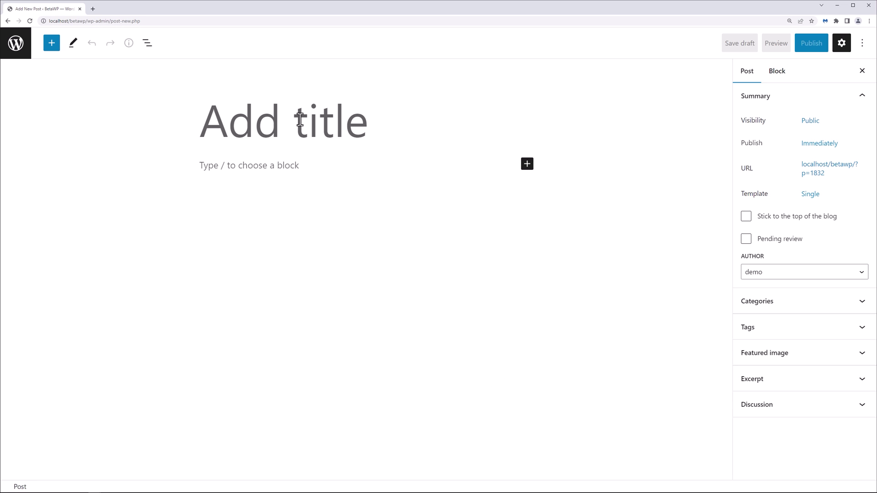
pyautogui.write('New Post')
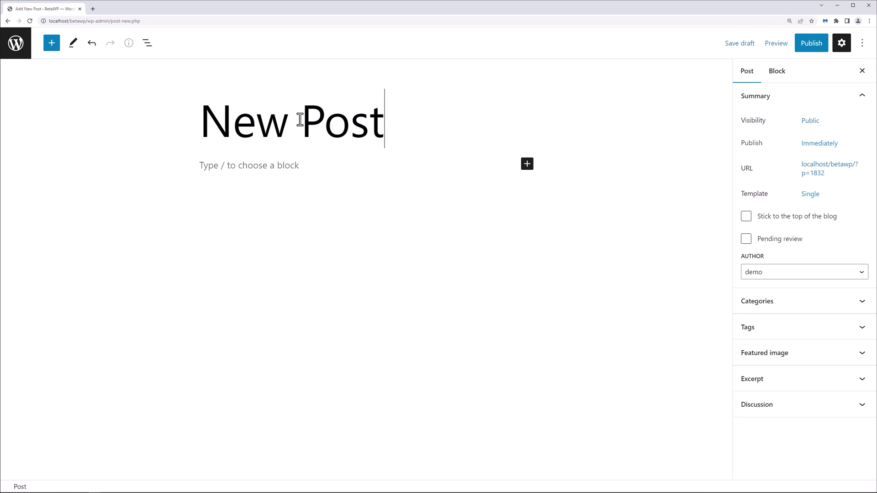
pyautogui.click(251, 166)
pyautogui.write('This is just a simple pa')
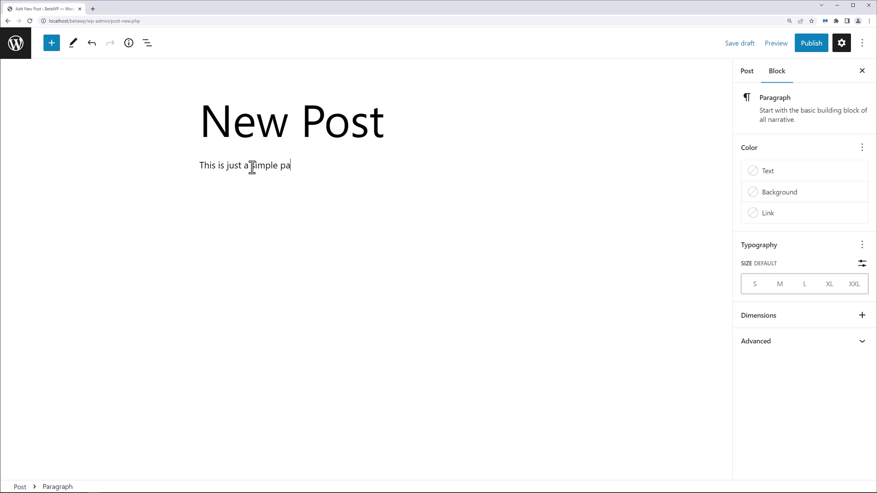
pyautogui.write('ragraph to fill up some space and ')
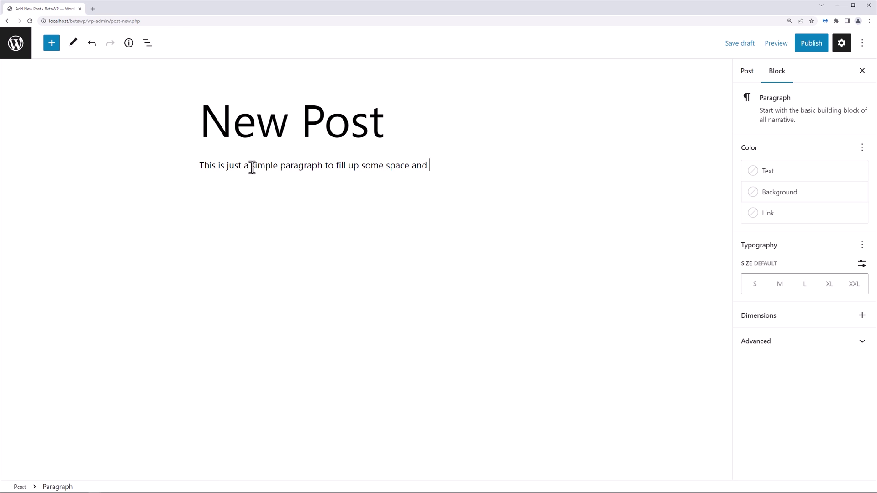
pyautogui.write("see what's possible.")
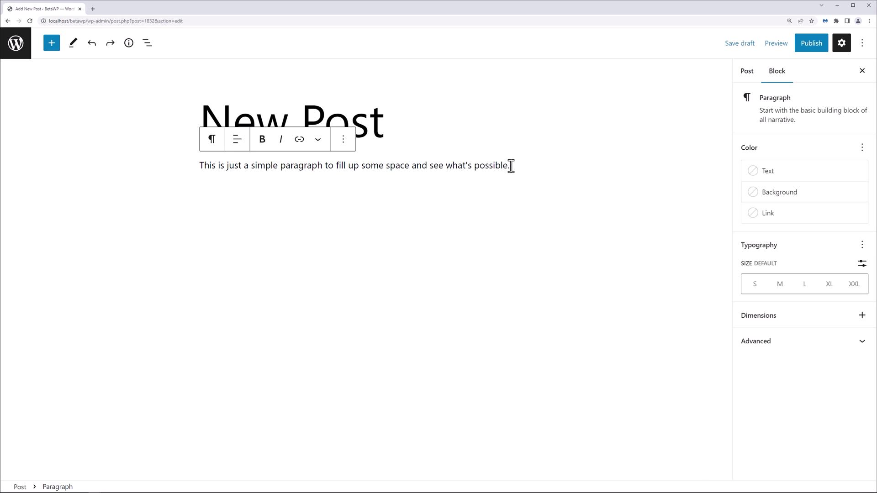
# Step: Restore the deleted Lorem ipsum code block and set its text size to small
pyautogui.hotkey('ctrl', 'shift', 'z')
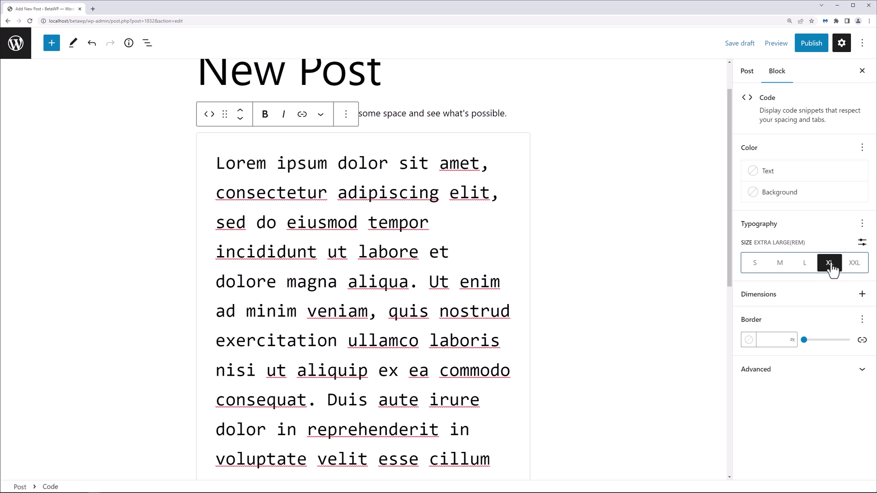
pyautogui.click(805, 264)
pyautogui.click(780, 264)
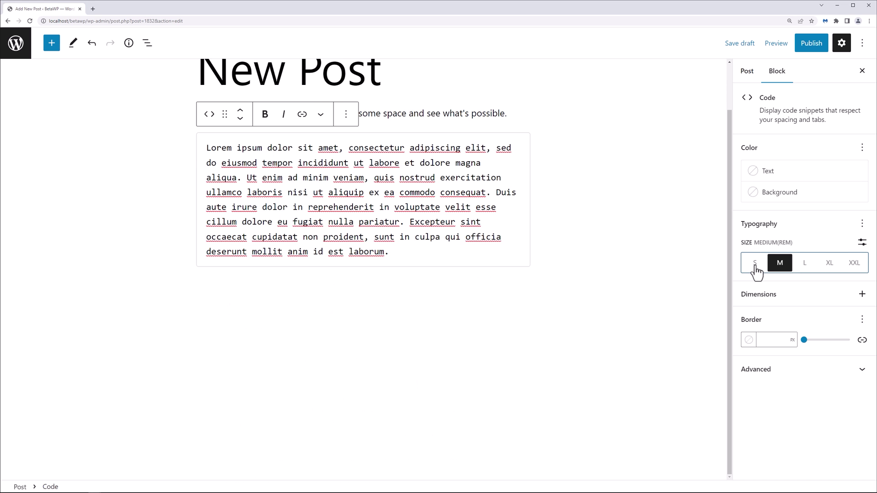
pyautogui.click(755, 263)
# Step: Toggle padding and margin on and back off in the code block's spacing options
pyautogui.click(862, 294)
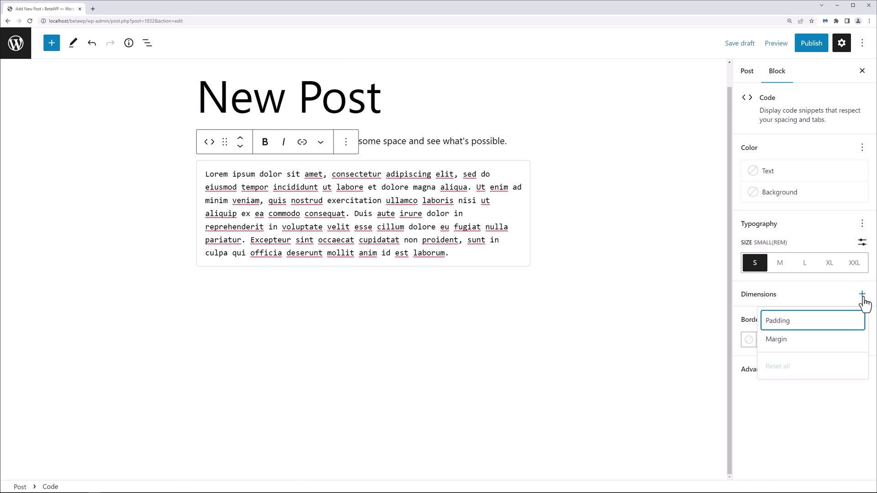
pyautogui.click(810, 326)
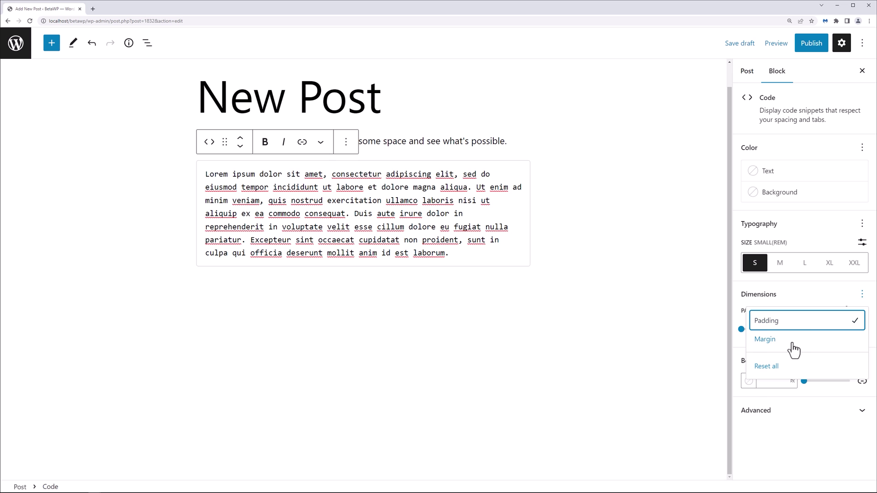
pyautogui.click(774, 339)
pyautogui.click(774, 339)
pyautogui.click(772, 321)
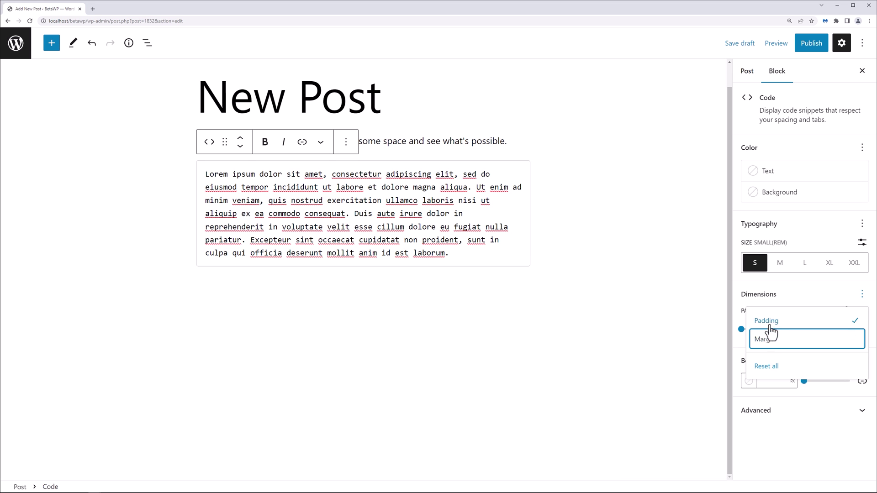
pyautogui.press('Escape')
# Step: Give the code block a 22 px border and Vivid red text
pyautogui.moveTo(804, 341)
pyautogui.mouseDown()
pyautogui.moveTo(824, 342)
pyautogui.moveTo(801, 342)
pyautogui.mouseUp()
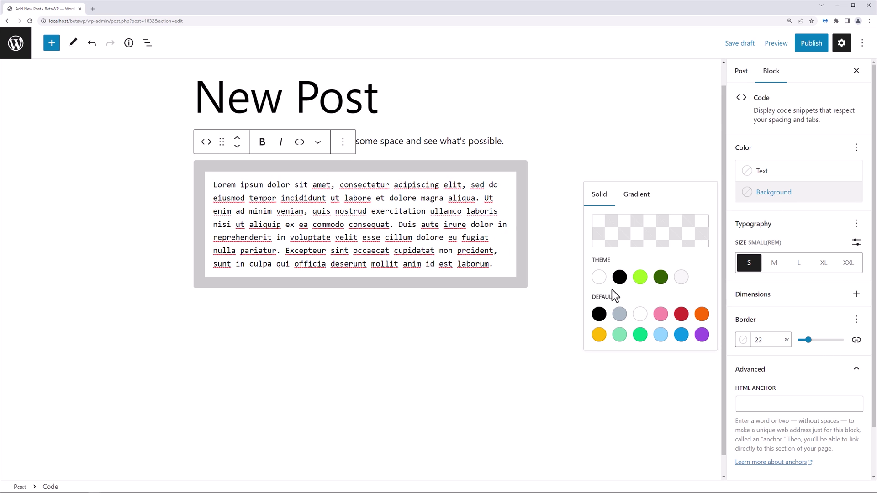
pyautogui.click(619, 278)
pyautogui.click(599, 277)
pyautogui.click(775, 172)
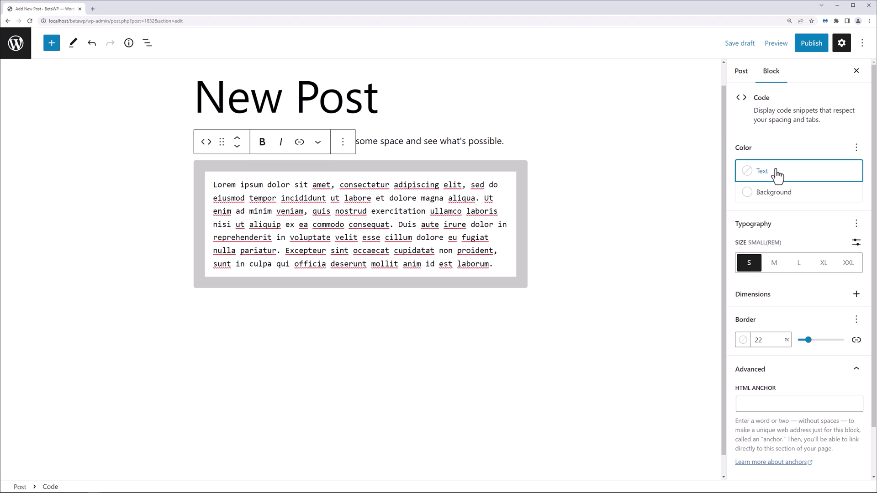
pyautogui.click(776, 173)
pyautogui.click(679, 270)
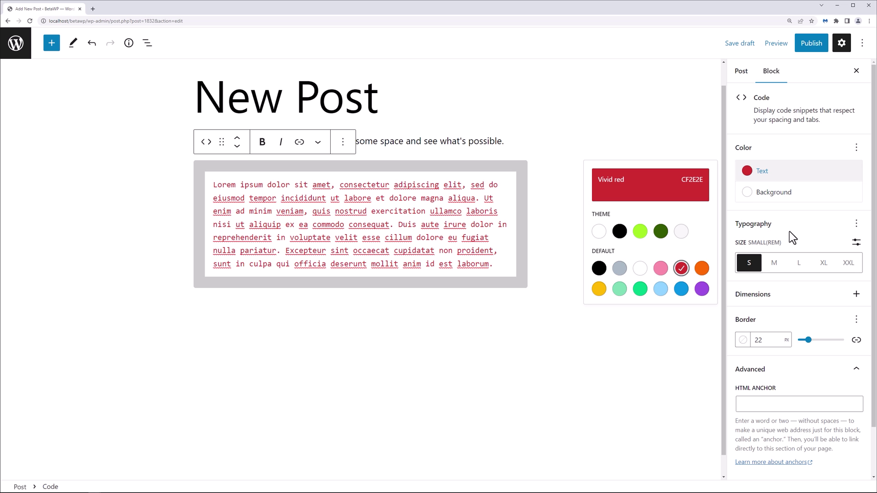
pyautogui.click(812, 216)
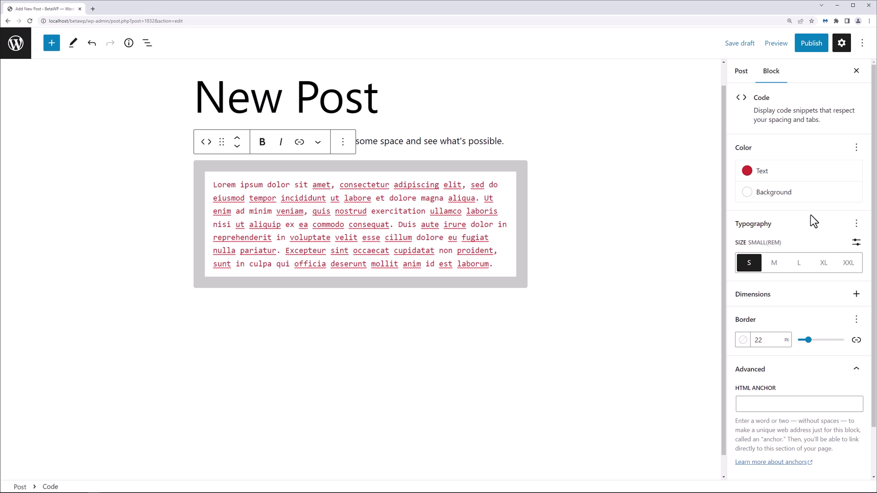
# Step: Upload web-1935737.png from the Desktop as featured image and preview the post in a new tab
pyautogui.click(741, 71)
pyautogui.click(809, 377)
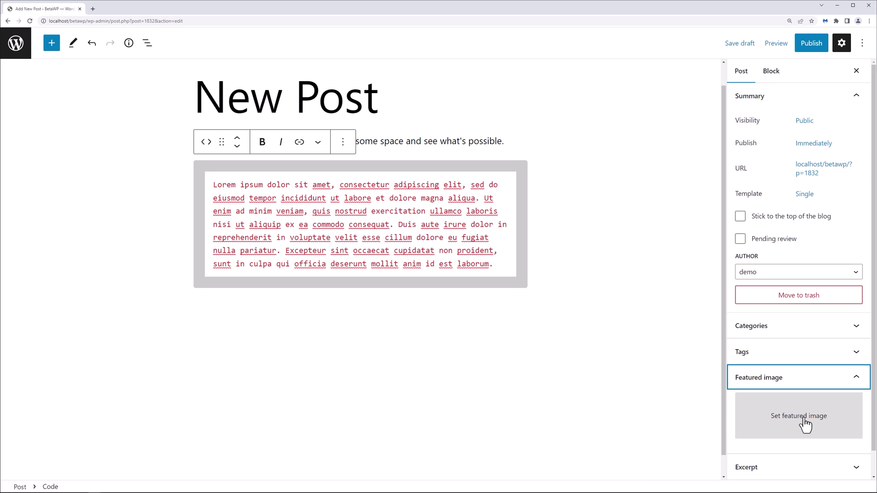
pyautogui.click(817, 428)
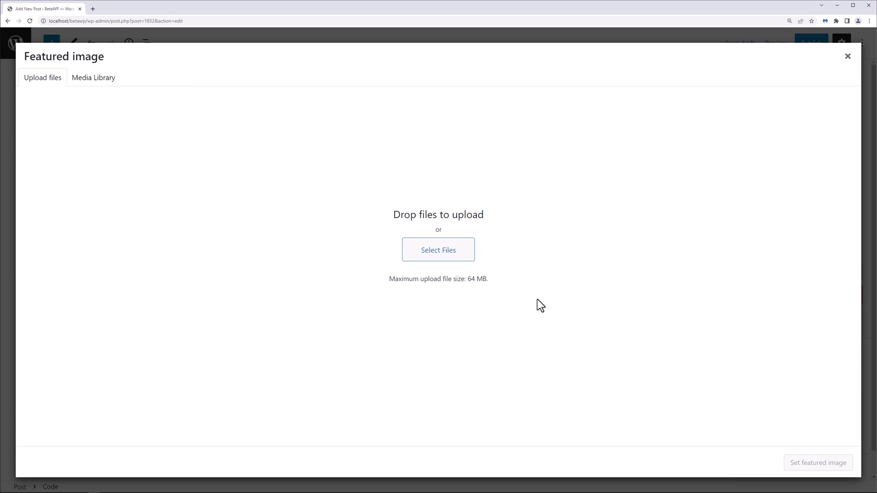
pyautogui.click(446, 256)
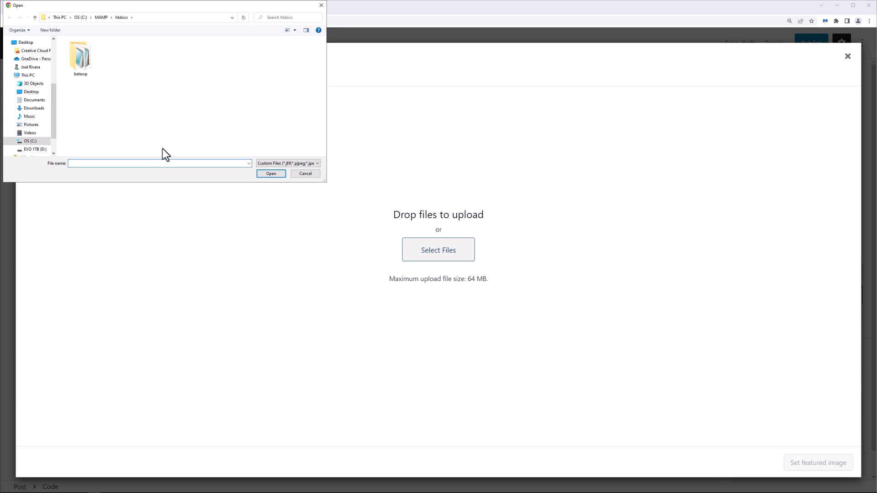
pyautogui.click(32, 92)
pyautogui.click(123, 64)
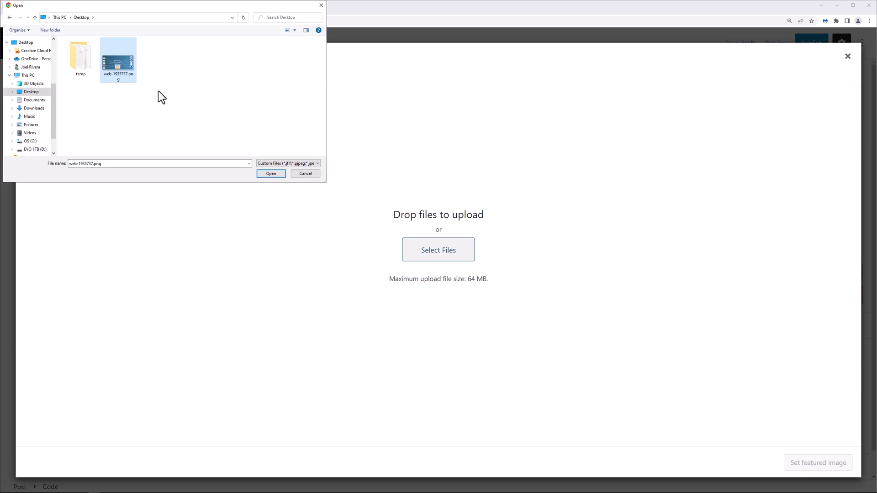
pyautogui.click(272, 173)
pyautogui.click(805, 464)
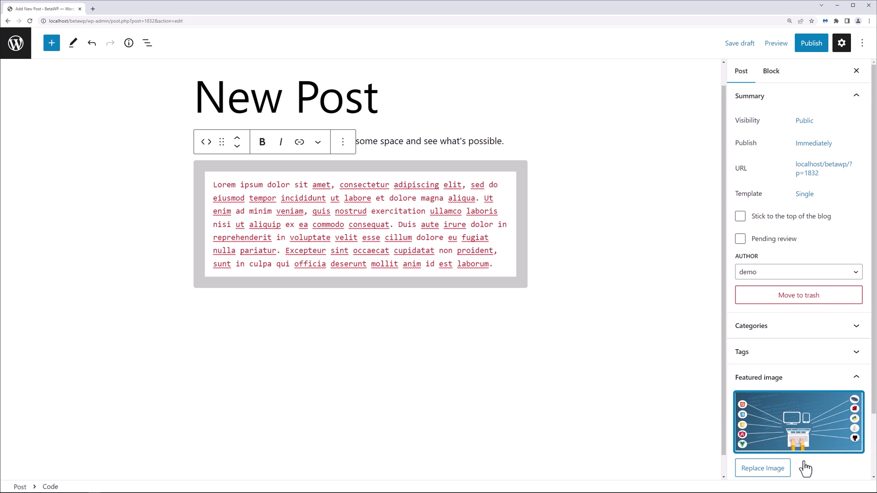
pyautogui.click(776, 47)
pyautogui.click(772, 137)
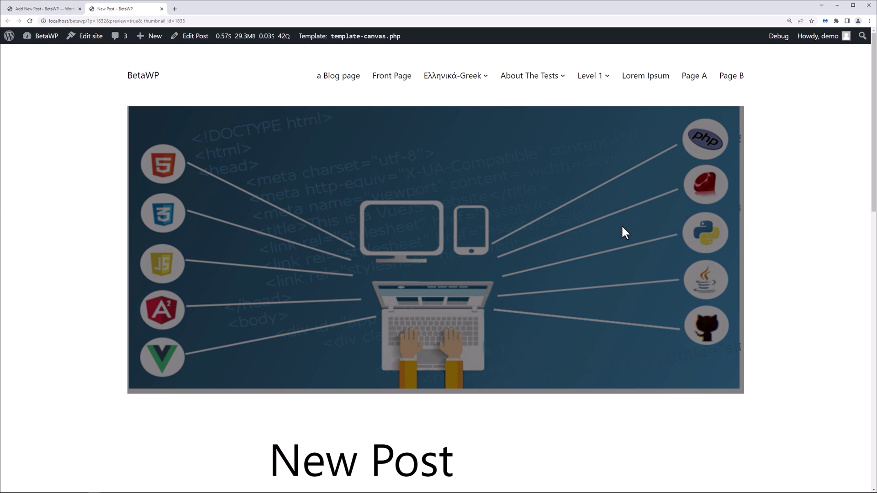
# Step: Inspect the code block's markup in the preview's developer tools and widen the panel
pyautogui.scroll(-7, 619, 226)
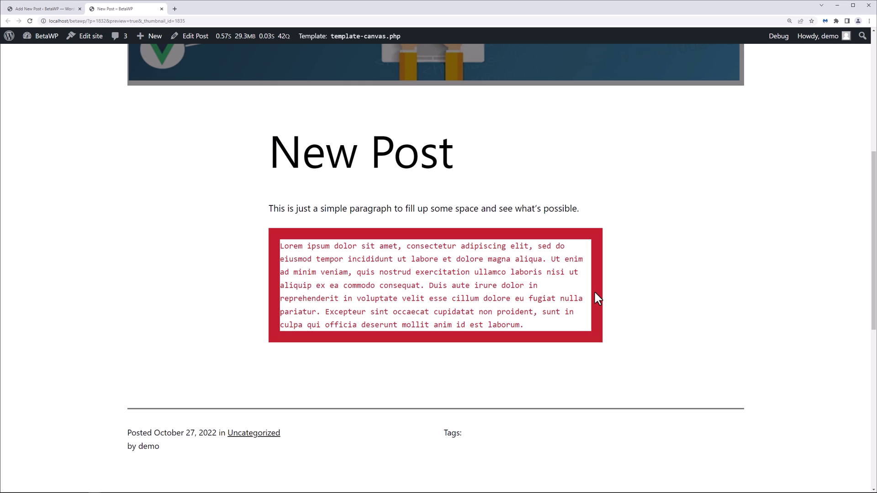
pyautogui.rightClick(595, 292)
pyautogui.click(616, 392)
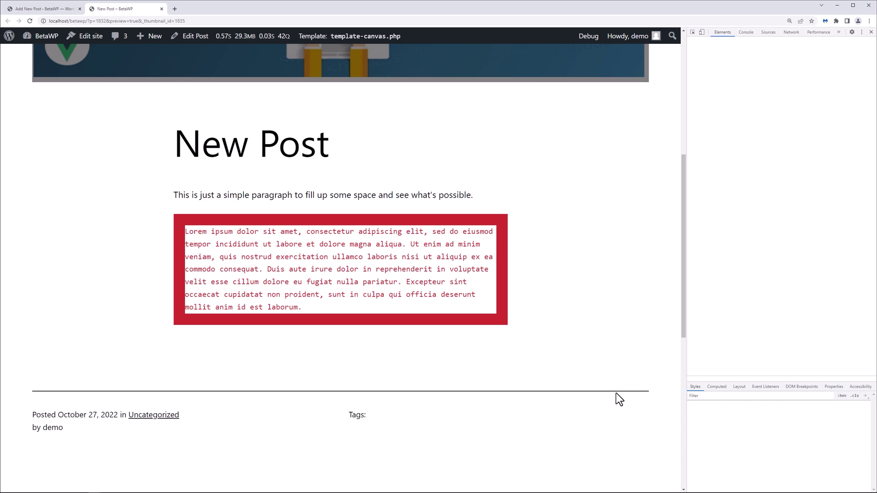
pyautogui.moveTo(683, 323); pyautogui.dragTo(302, 347)
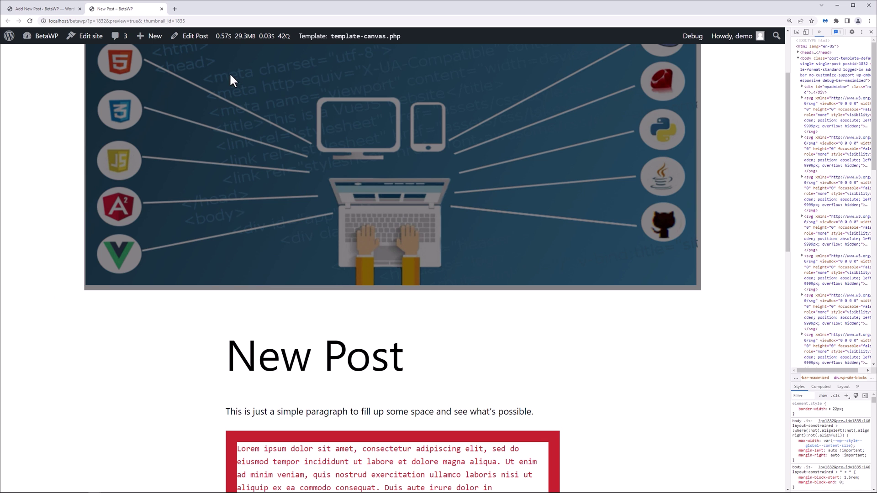
# Step: Close the preview tab and insert a List block below the code block
pyautogui.click(161, 9)
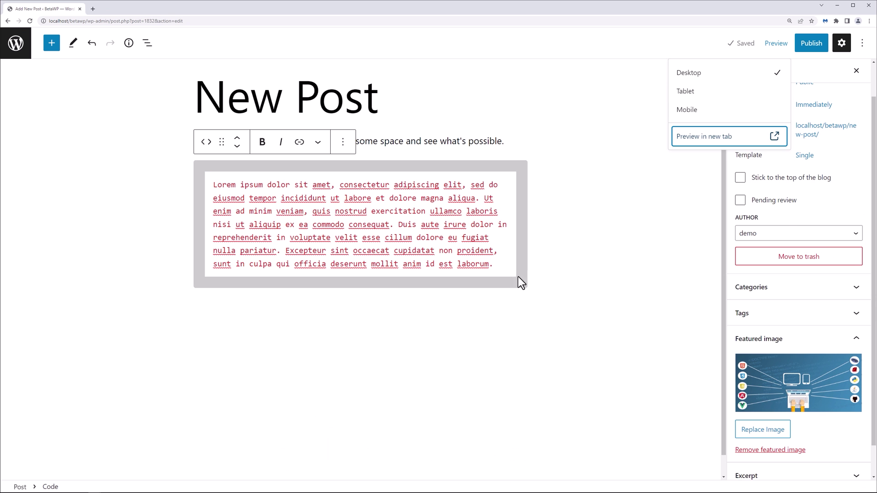
pyautogui.click(361, 294)
pyautogui.write('list')
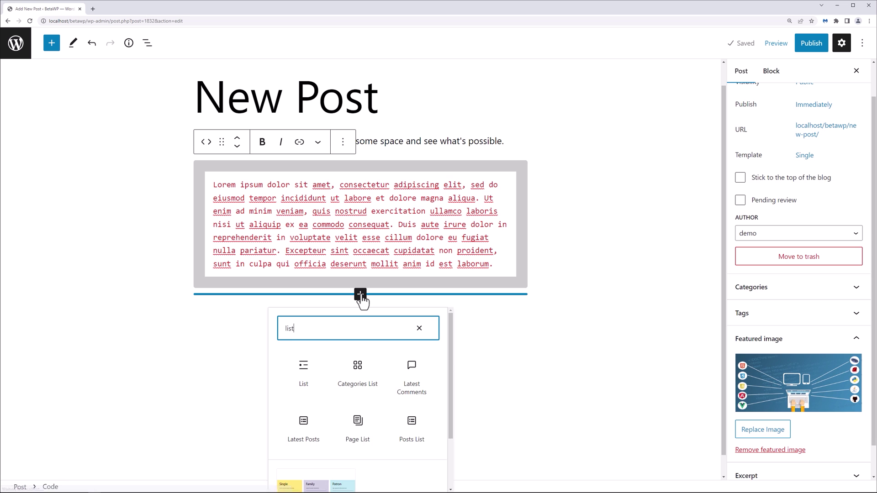
pyautogui.click(301, 377)
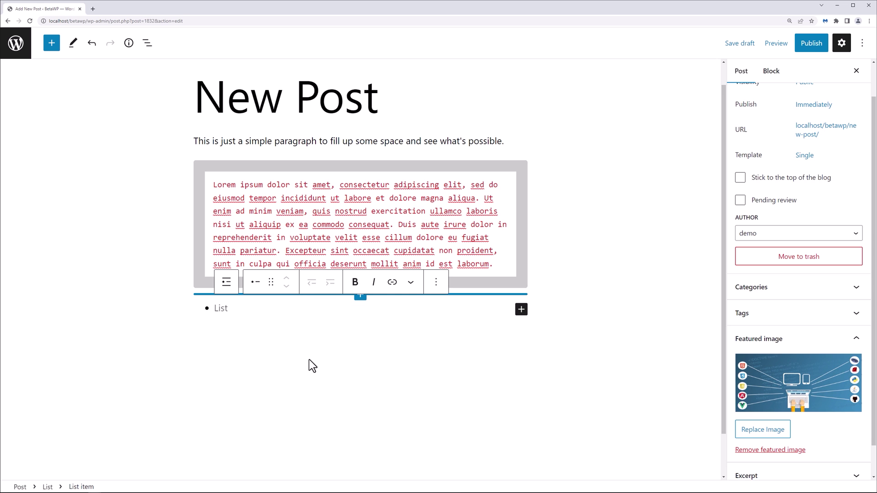
# Step: Type the list items List 1, List 2, List 3 and List 4
pyautogui.write('Li')
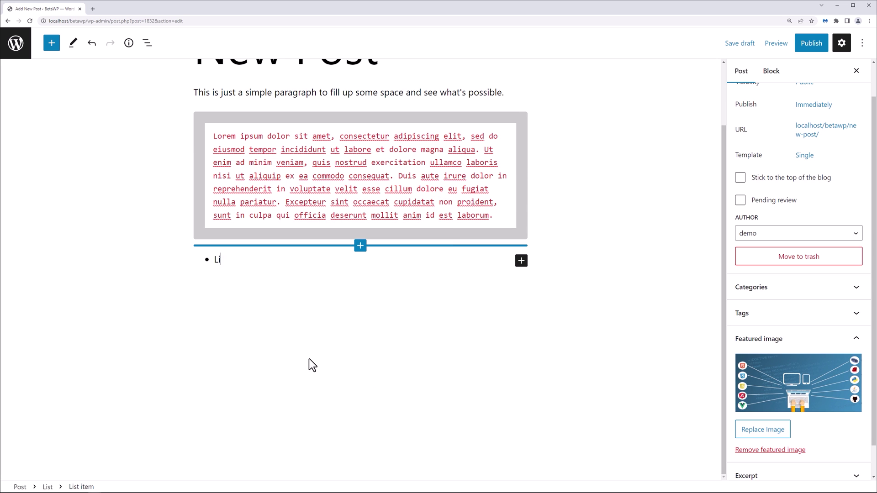
pyautogui.write('st 1')
pyautogui.press('Return')
pyautogui.write('List 2')
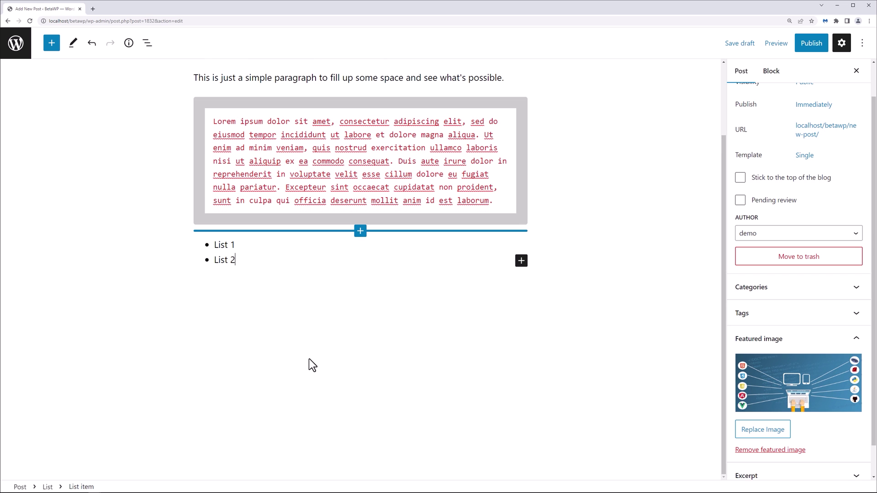
pyautogui.press('Return')
pyautogui.write('List 3')
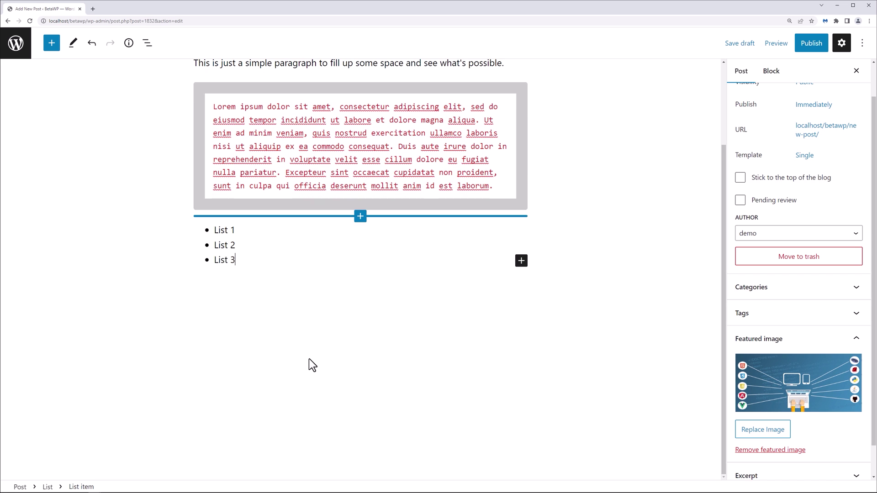
pyautogui.press('Return')
pyautogui.write('Lis')
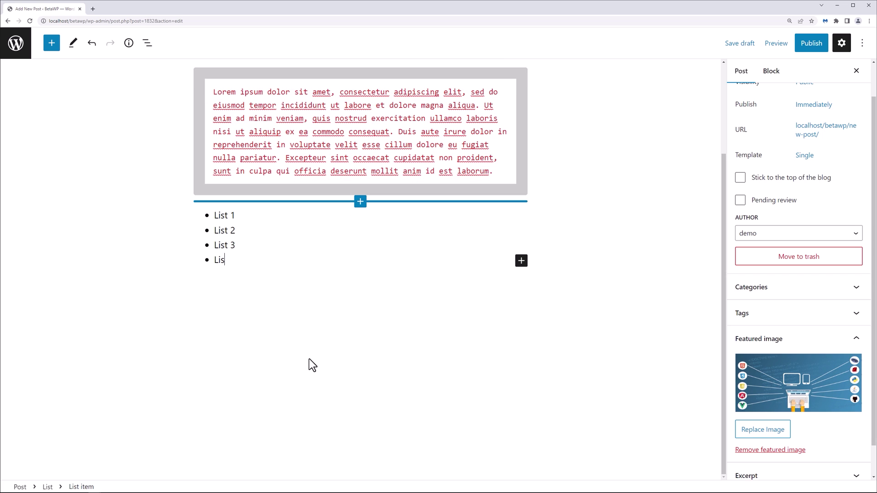
pyautogui.write('t4')
pyautogui.press('BackSpace')
pyautogui.write('4')
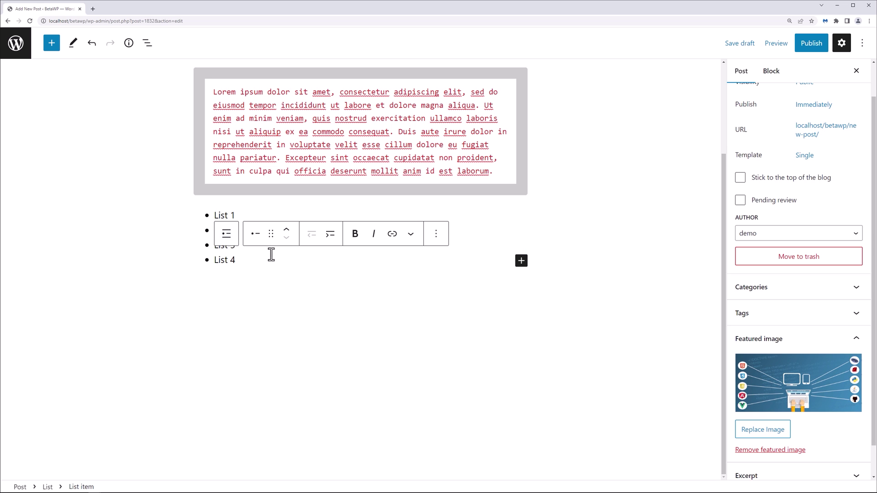
# Step: Reorder the list so List 4 sits between List 2 and List 3
pyautogui.click(286, 230)
pyautogui.click(286, 231)
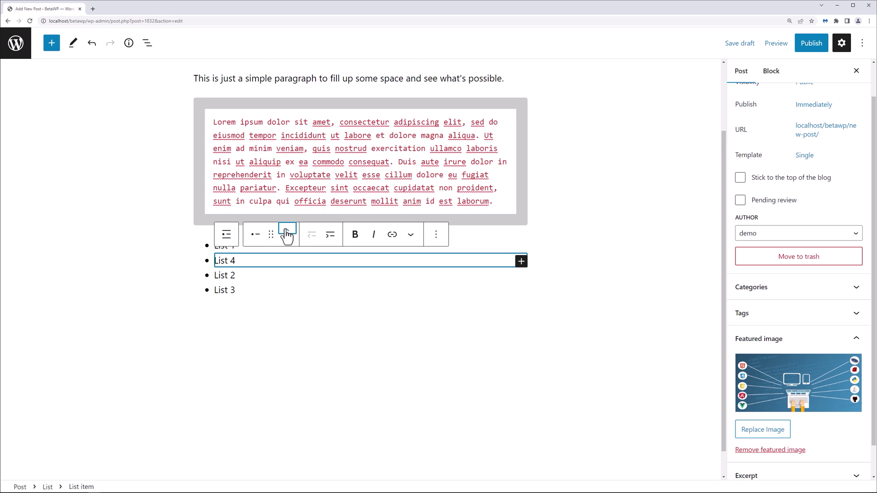
pyautogui.click(287, 241)
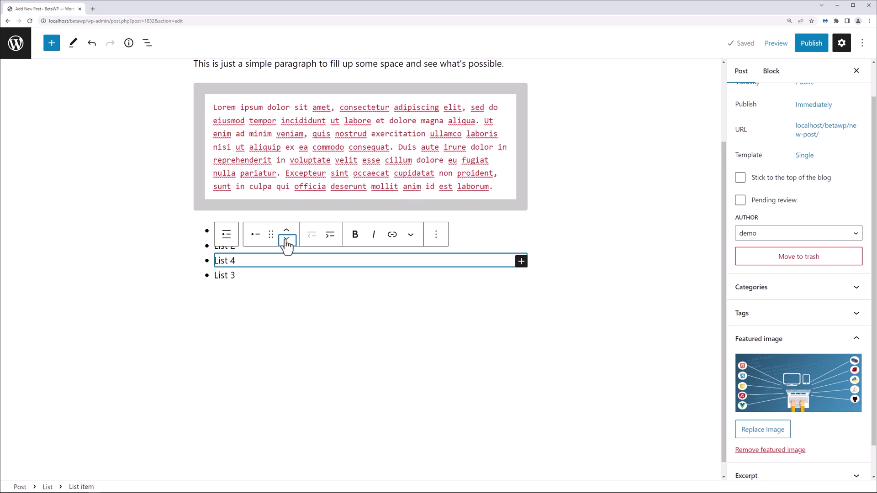
pyautogui.click(287, 242)
pyautogui.click(286, 231)
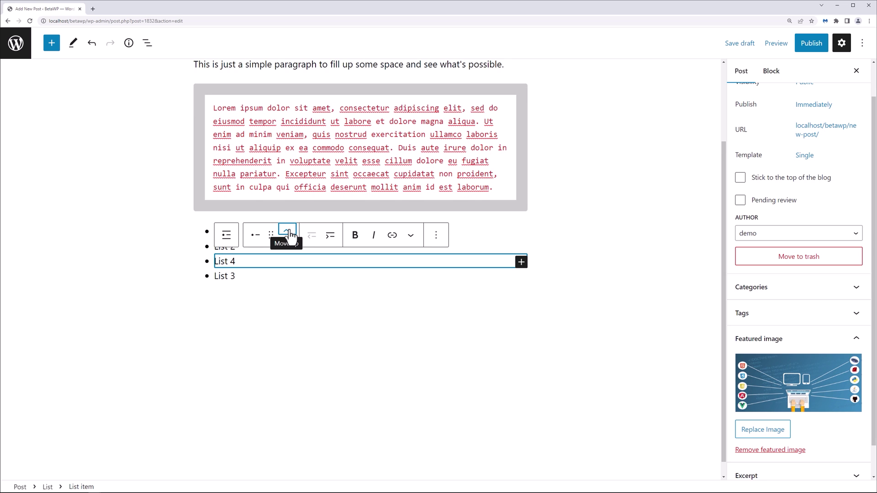
# Step: Show the post details: 92 words, 549 characters, 2 paragraphs, 8 blocks
pyautogui.click(128, 46)
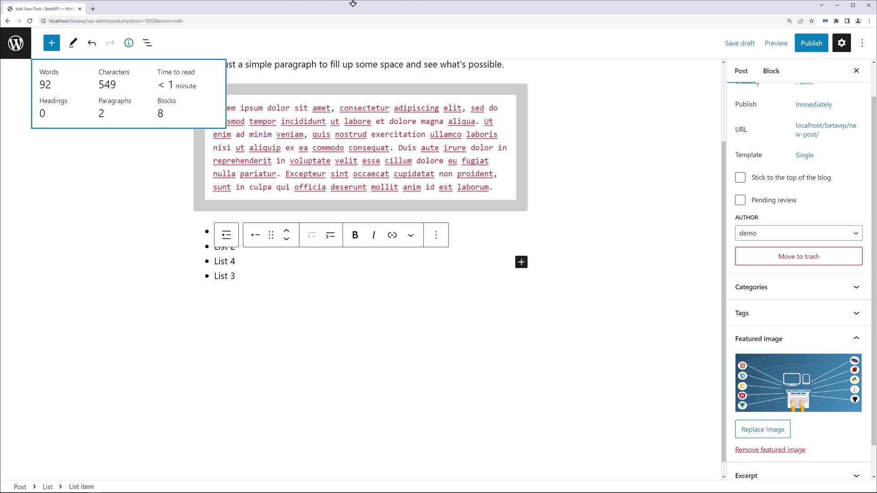
# Step: Publish the post, then view its live page with the featured image, code block and list
pyautogui.click(815, 48)
pyautogui.click(774, 45)
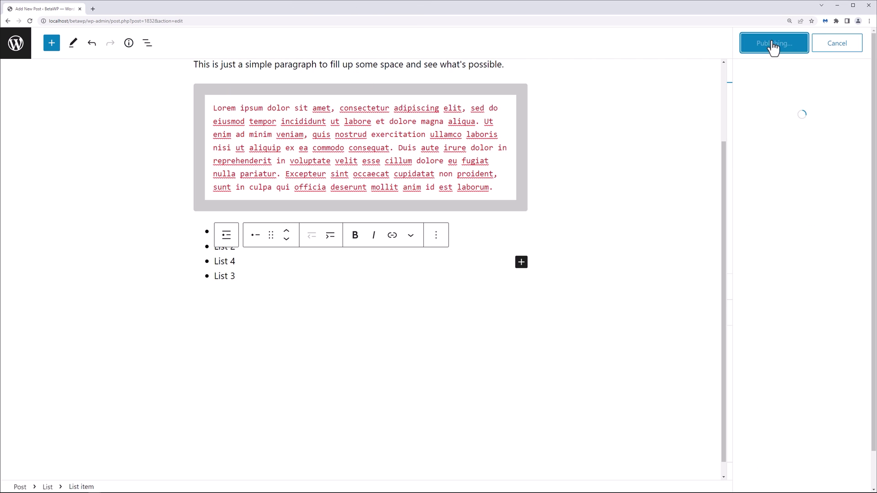
pyautogui.click(768, 159)
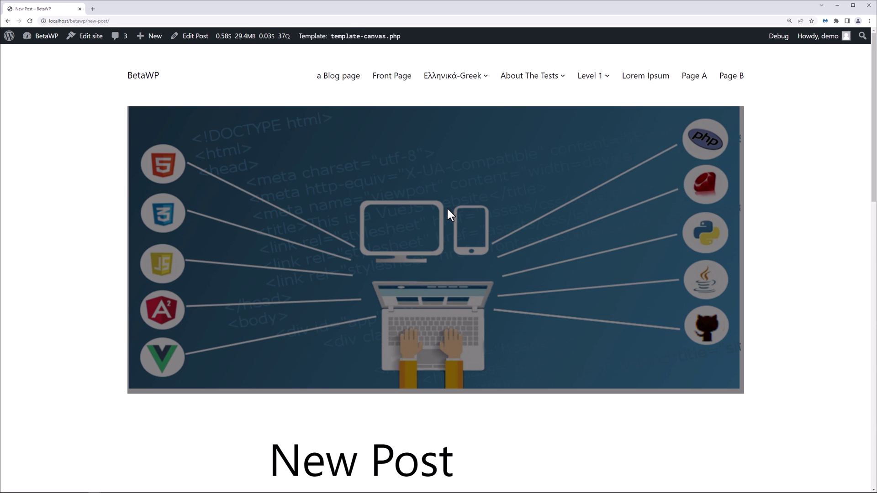
pyautogui.scroll(-6, 447, 206)
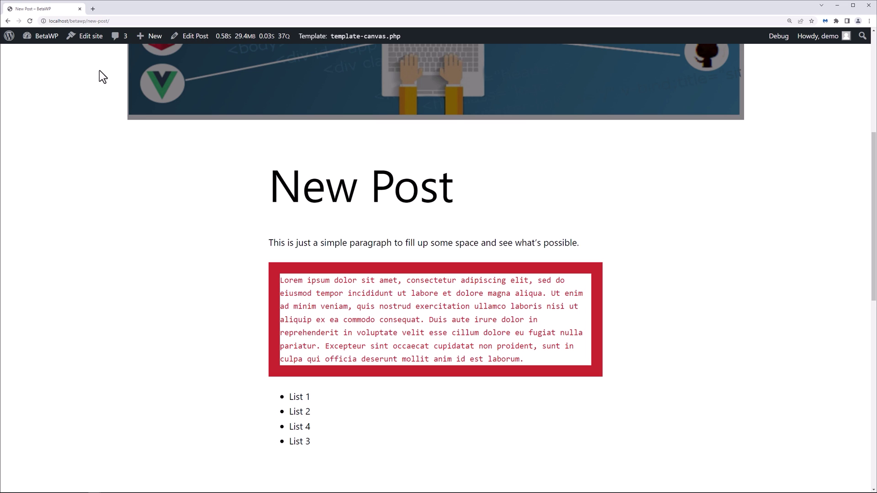
# Step: Go from Edit site through Templates to the Template Parts list (Comments, Footer, Header, Post Meta)
pyautogui.click(94, 48)
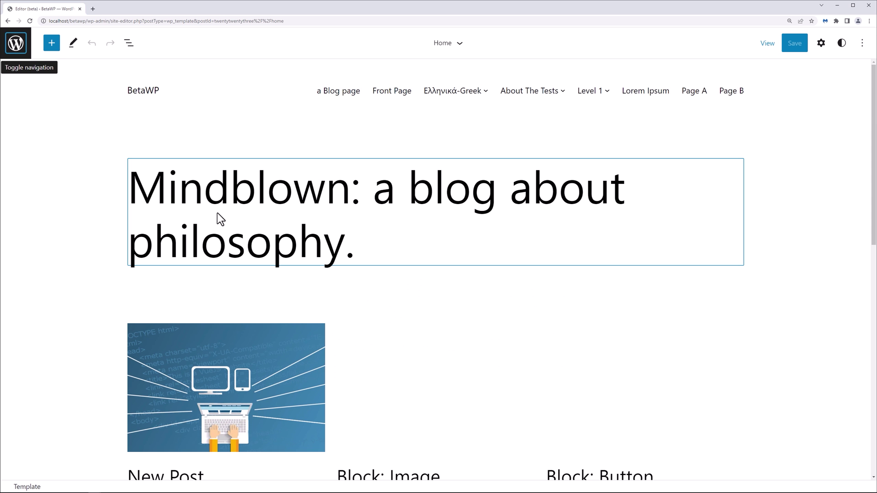
pyautogui.click(17, 46)
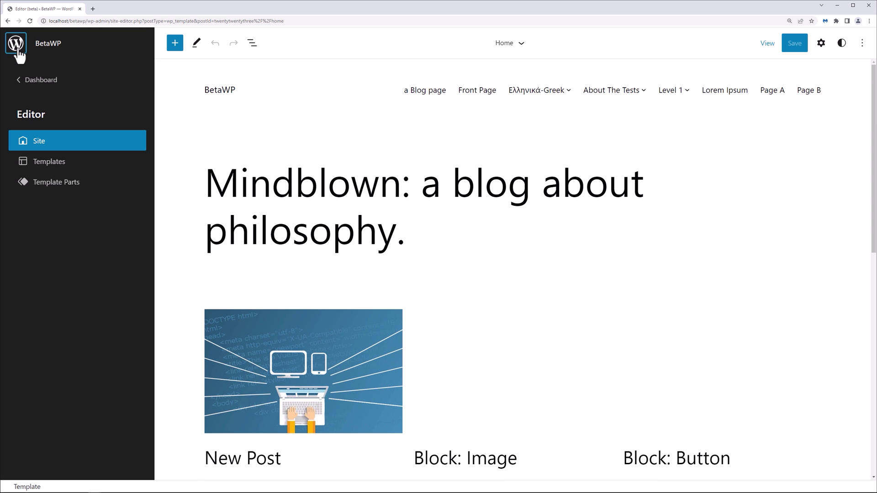
pyautogui.click(49, 162)
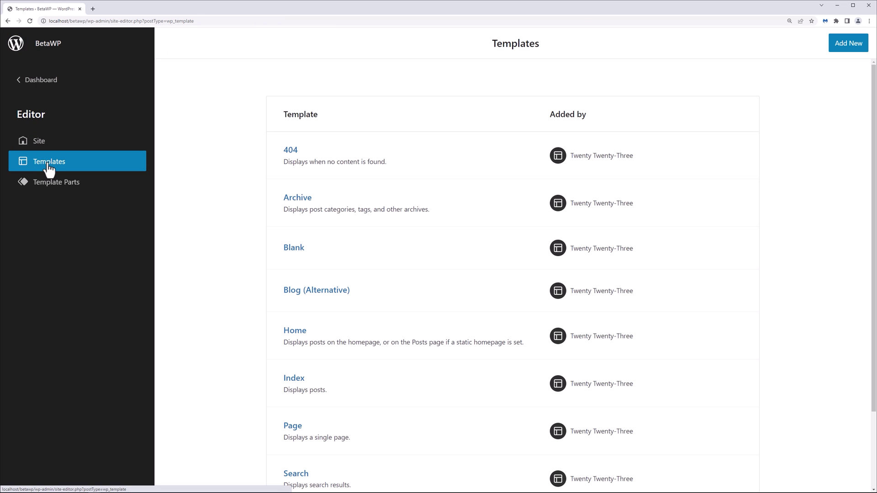
pyautogui.scroll(-1, 262, 248)
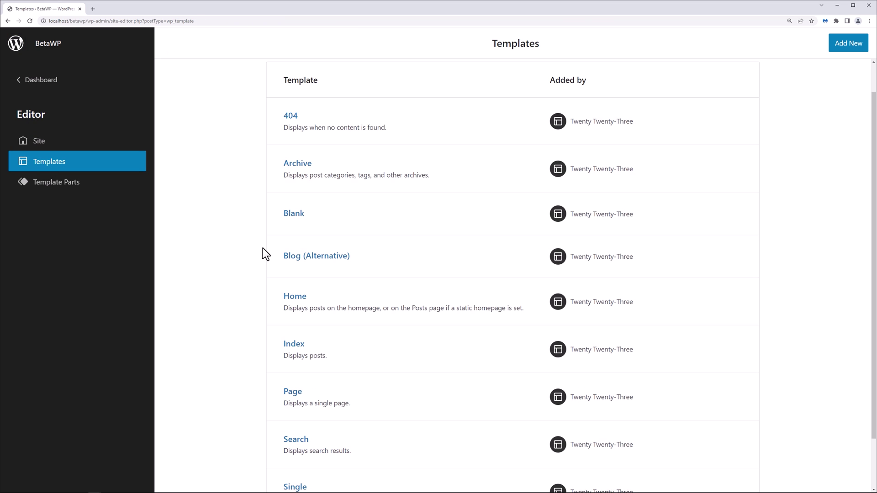
pyautogui.scroll(-1, 262, 247)
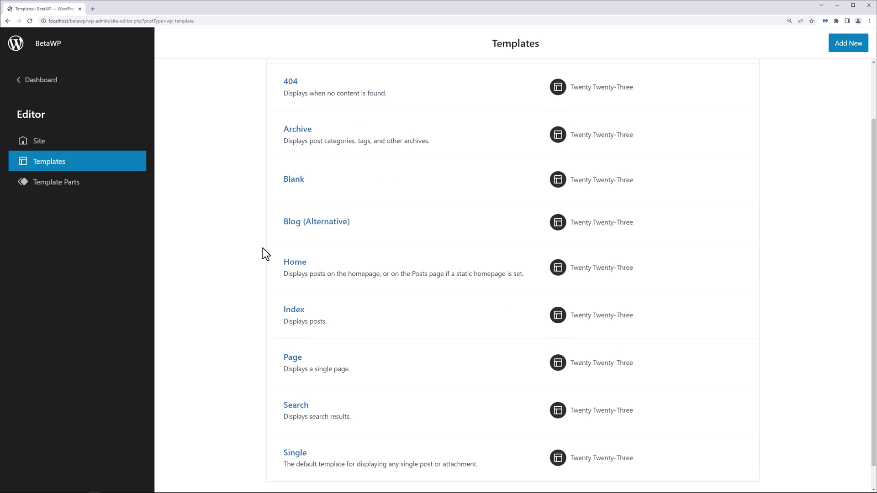
pyautogui.scroll(-1, 262, 248)
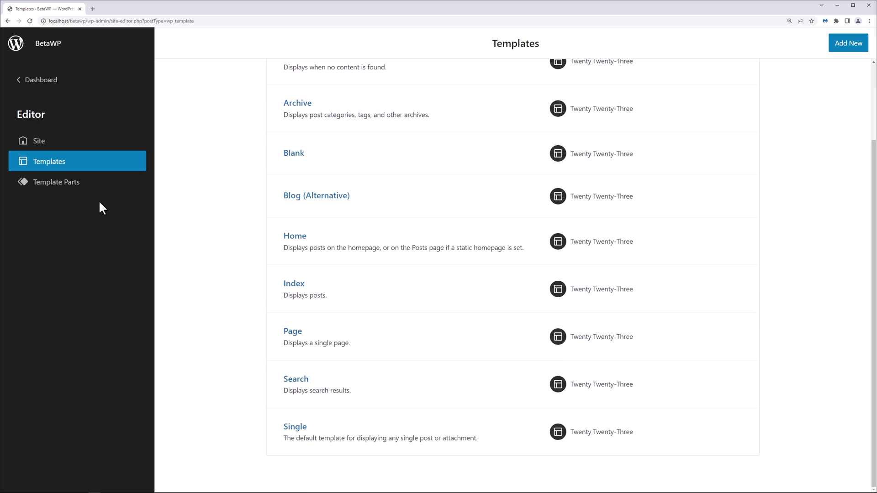
pyautogui.click(63, 188)
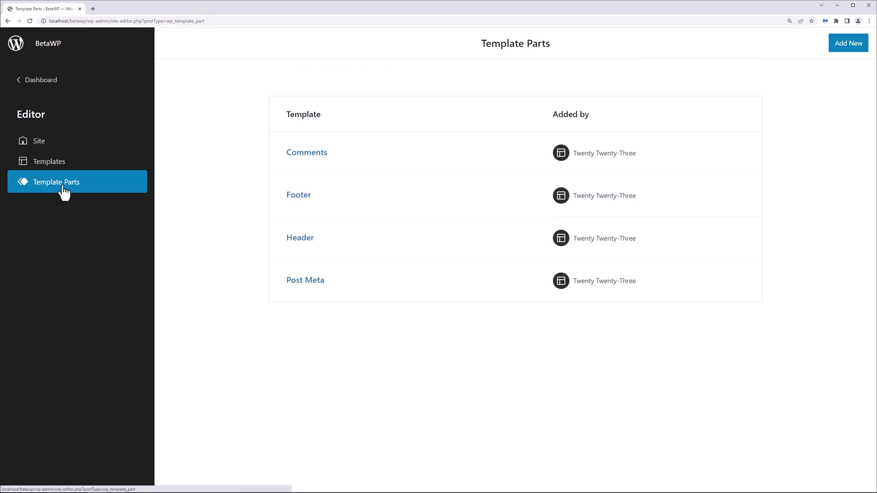
# Step: Open the Home template in the site editor and show the global Styles sidebar
pyautogui.click(60, 148)
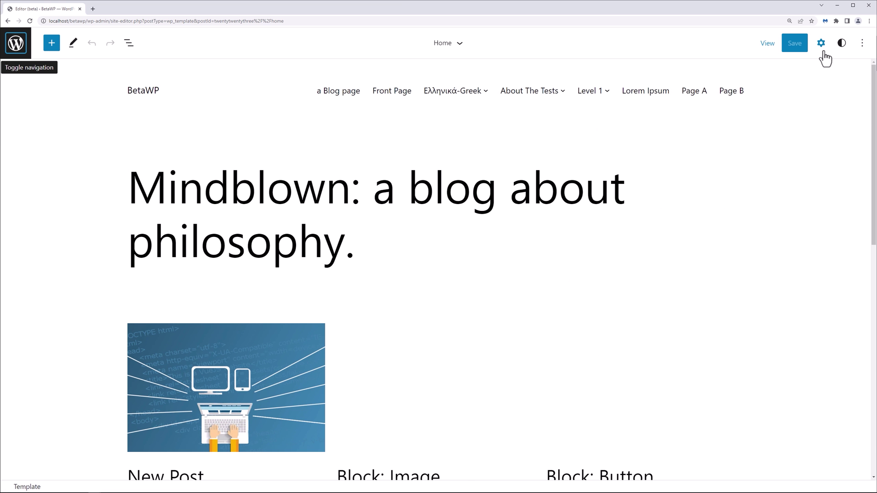
pyautogui.click(822, 45)
pyautogui.click(797, 78)
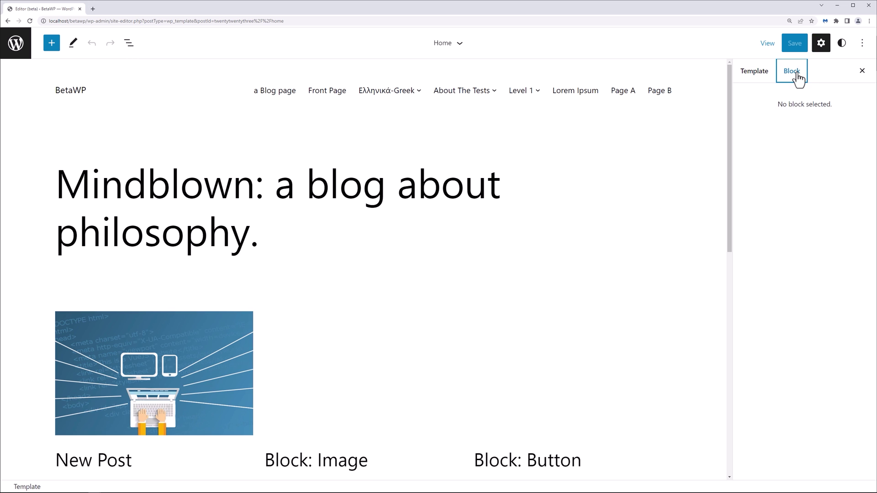
pyautogui.click(842, 43)
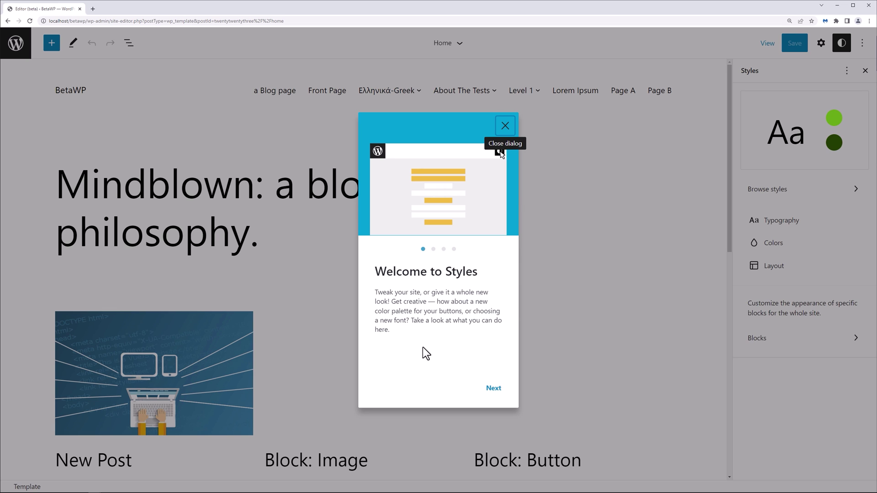
# Step: Page through the Styles welcome guide and finish it with Get Started
pyautogui.click(493, 388)
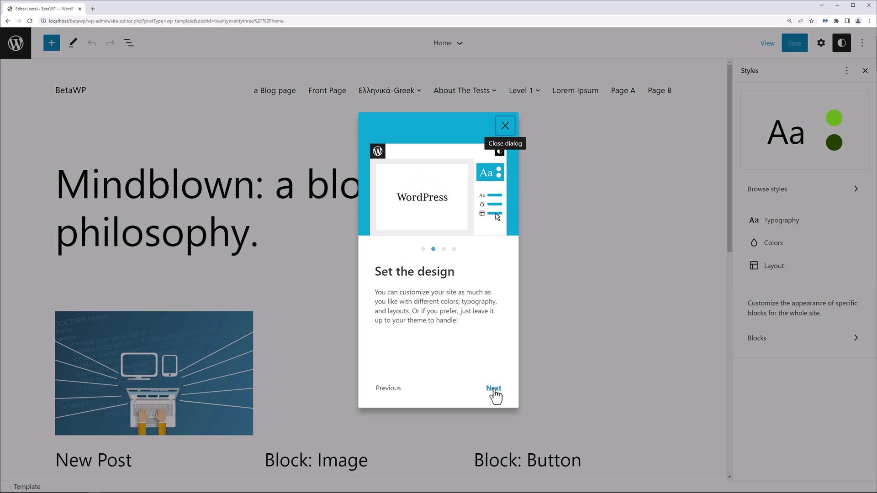
pyautogui.click(494, 388)
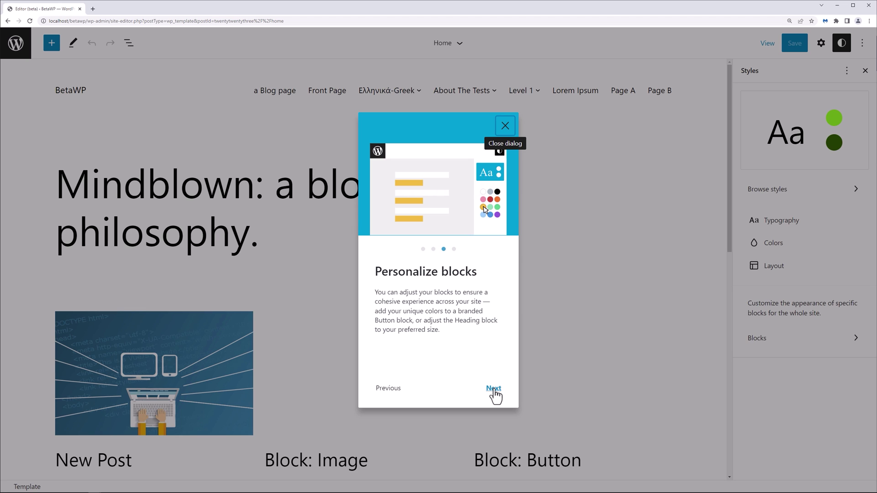
pyautogui.click(493, 389)
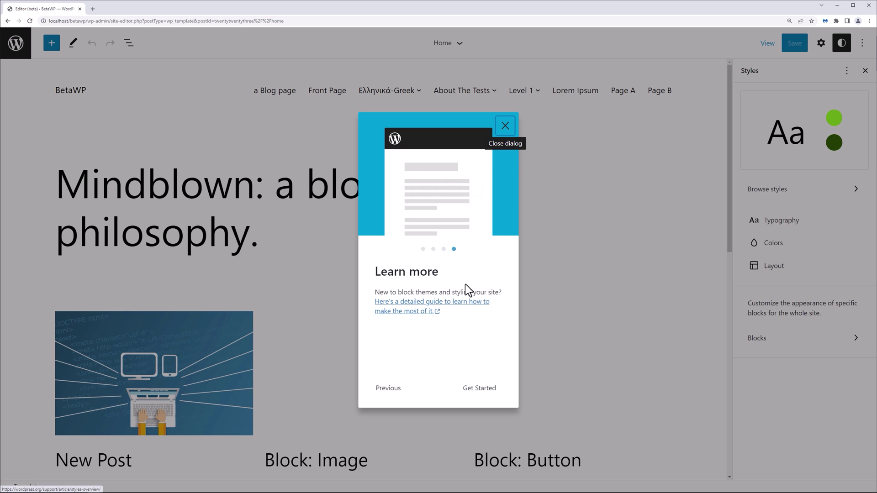
pyautogui.click(467, 389)
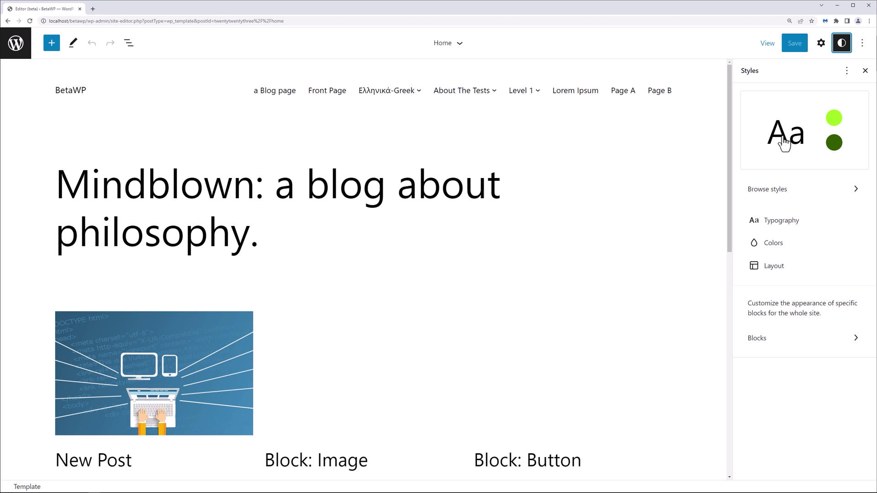
# Step: Preview the red, blue, serif, purple, yellow, gradient and lavender variations, keeping the dark sans-serif one
pyautogui.click(790, 193)
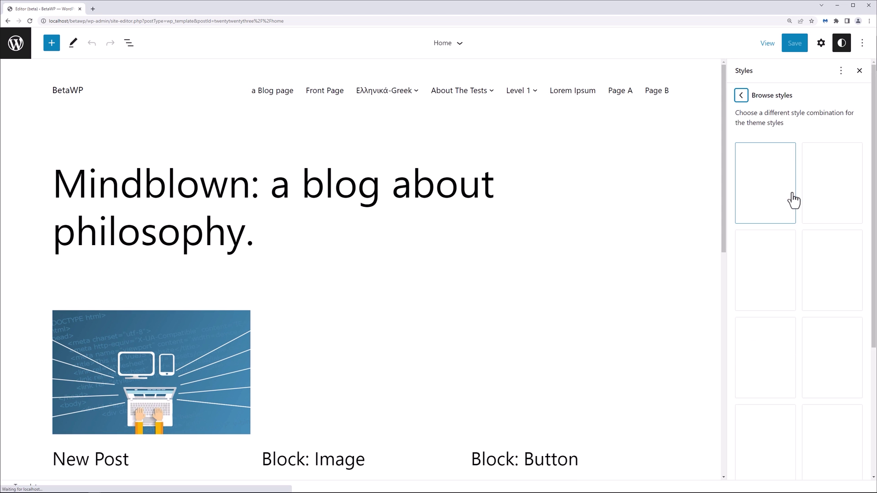
pyautogui.click(776, 219)
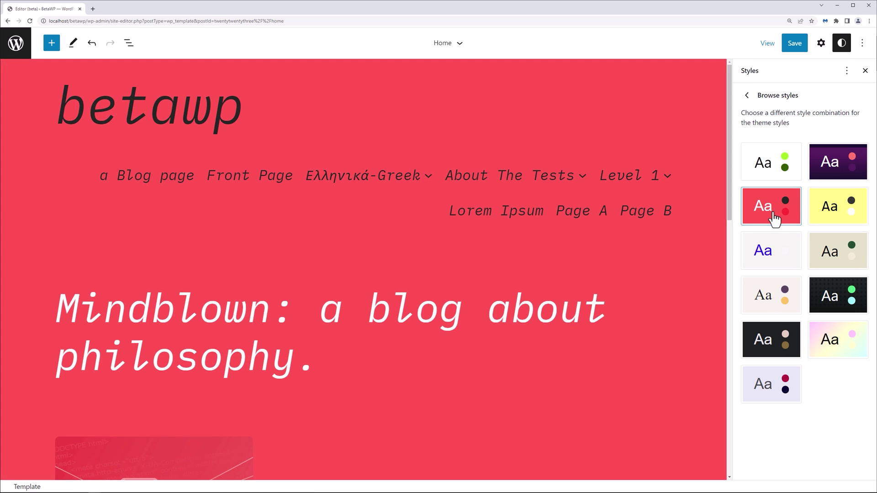
pyautogui.click(775, 263)
pyautogui.click(776, 279)
pyautogui.click(833, 169)
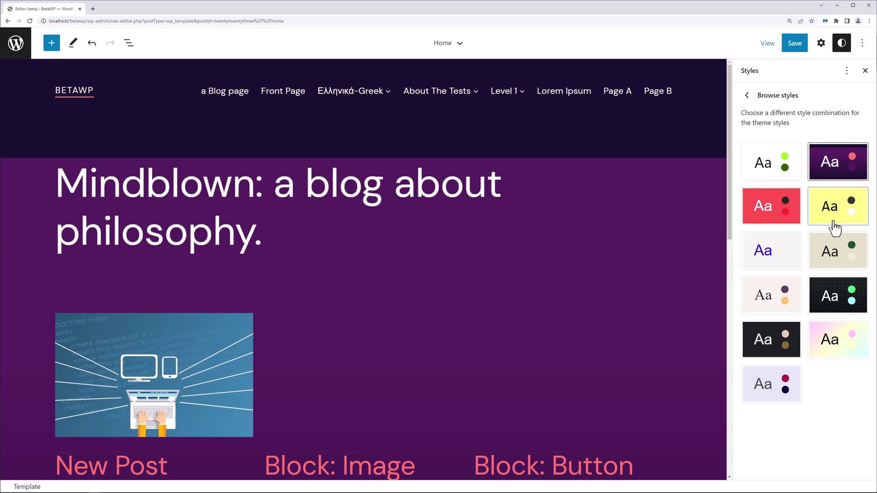
pyautogui.click(832, 219)
pyautogui.click(823, 341)
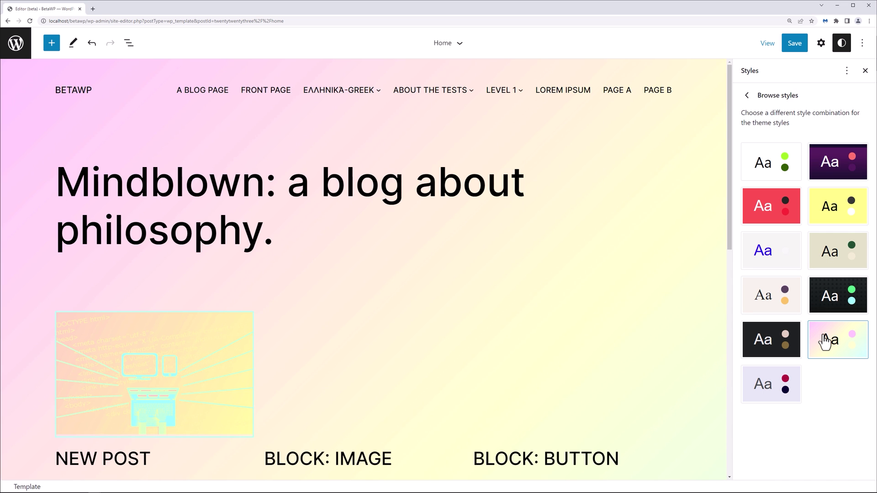
pyautogui.click(824, 304)
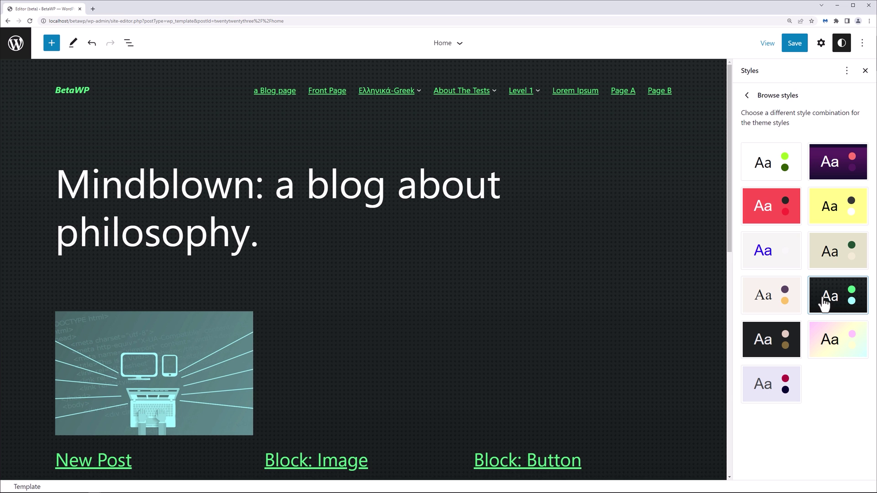
pyautogui.click(777, 381)
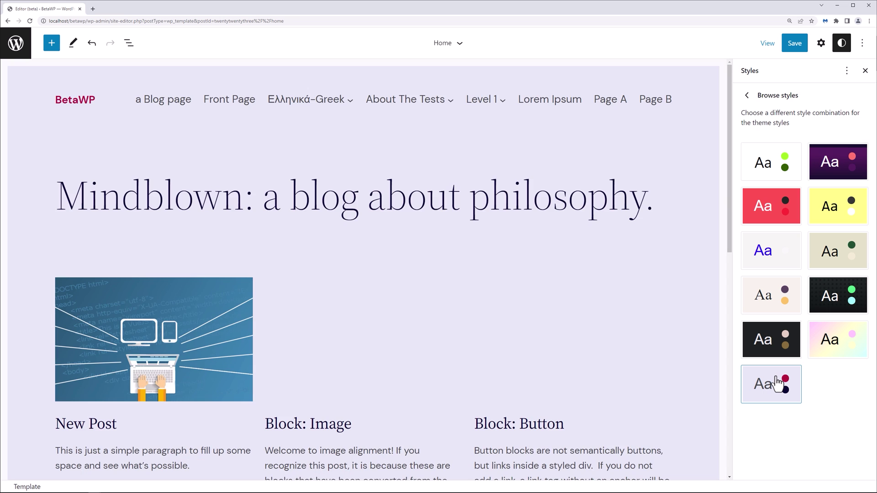
pyautogui.click(779, 345)
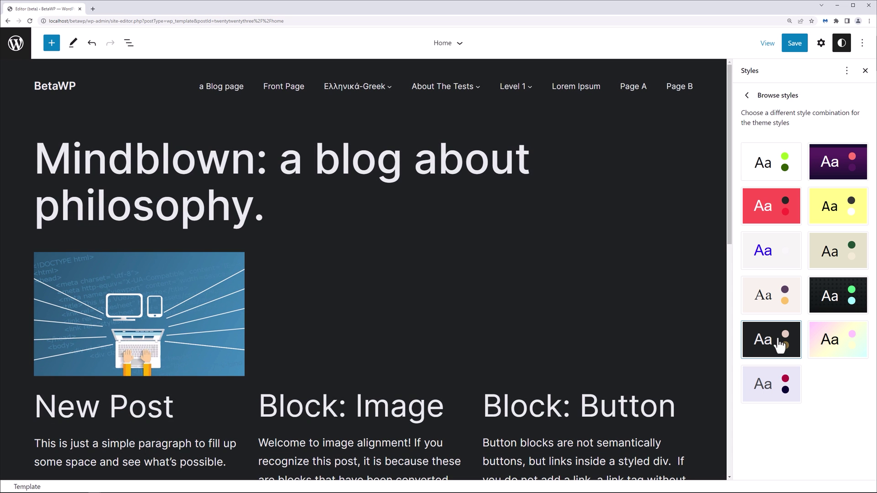
pyautogui.click(748, 96)
# Step: Open Typography settings for Buttons and set the button text size to M
pyautogui.click(795, 224)
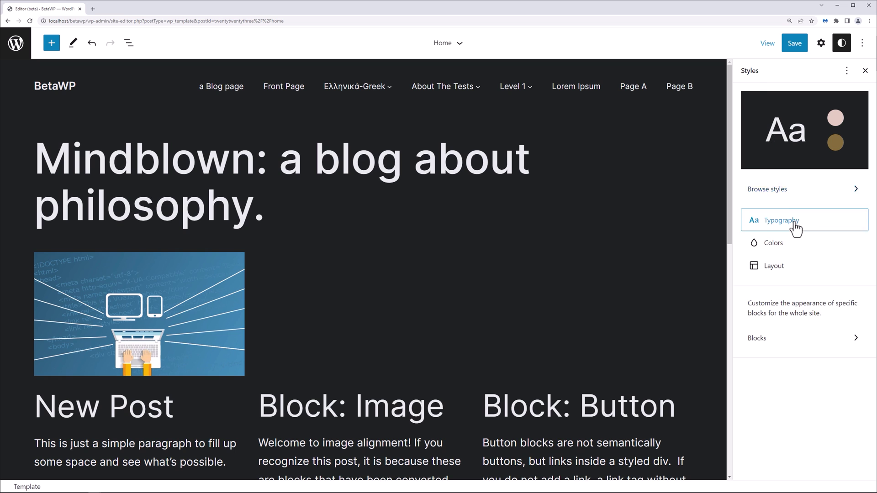
pyautogui.click(782, 239)
pyautogui.scroll(-3, 638, 260)
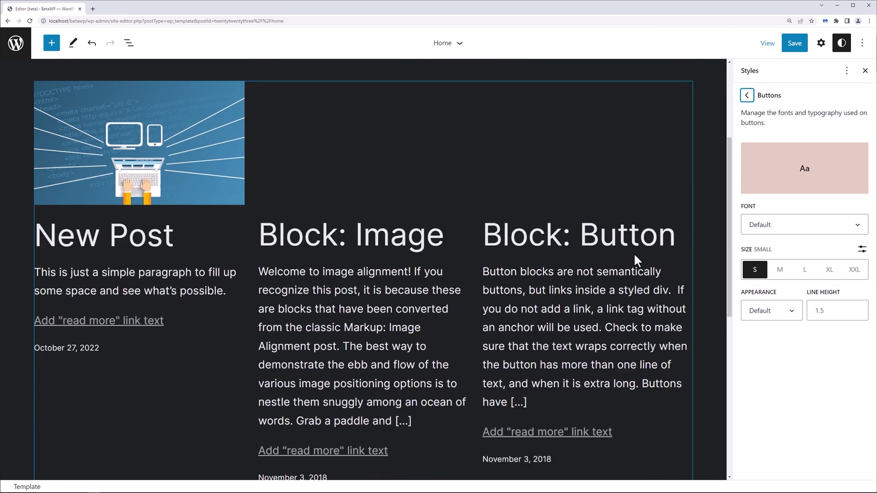
pyautogui.scroll(-5, 634, 253)
pyautogui.click(779, 270)
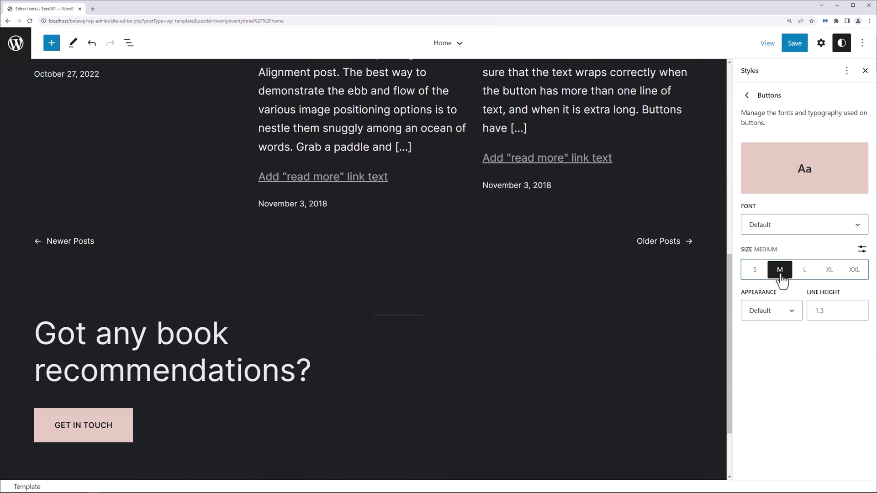
# Step: Try DM Sans, System Font and Inter as the button font, then reset to Default
pyautogui.click(809, 225)
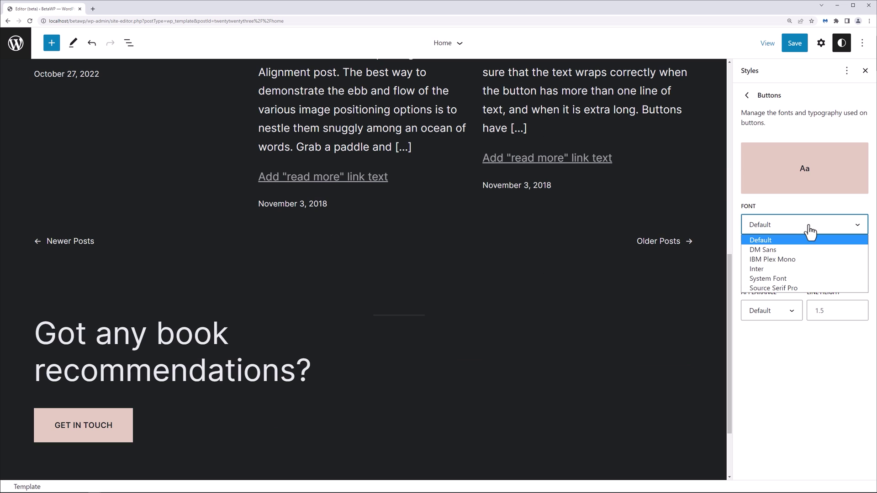
pyautogui.click(782, 250)
pyautogui.click(801, 227)
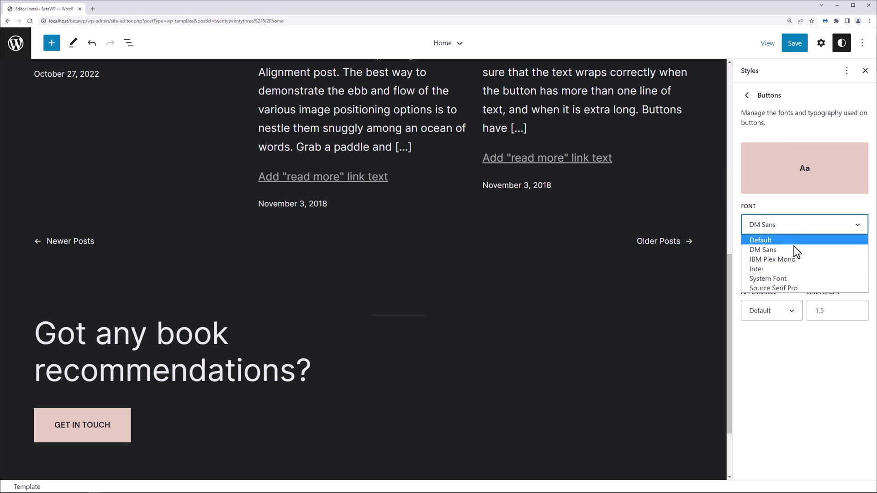
pyautogui.click(776, 279)
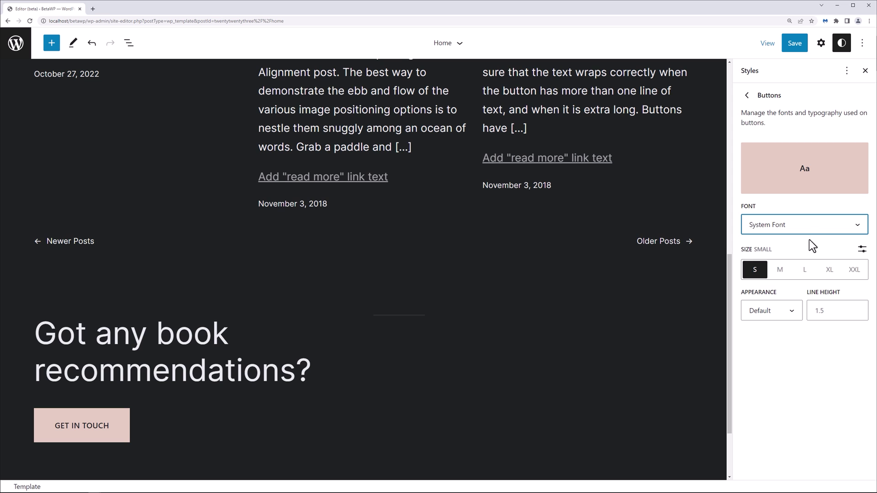
pyautogui.click(816, 235)
pyautogui.click(784, 268)
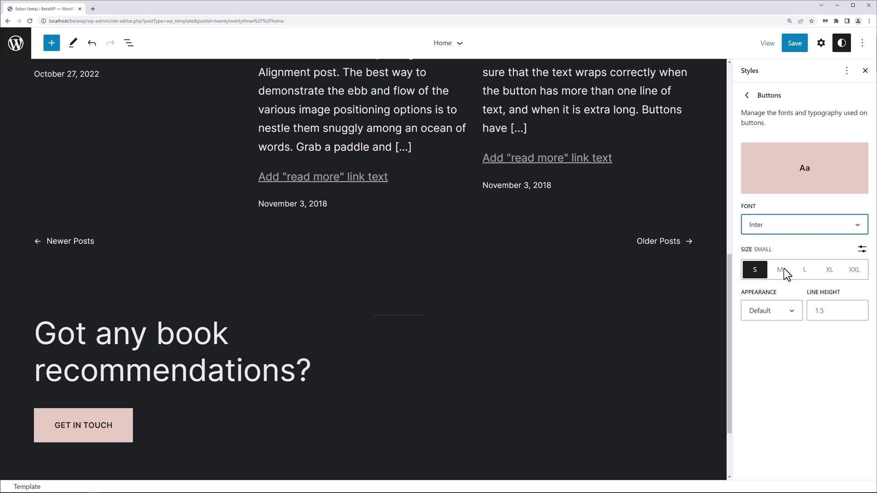
pyautogui.click(802, 226)
# Step: Open the H1 heading settings and try sizes S and L, leaving H1 at 2X Large
pyautogui.click(799, 240)
pyautogui.click(747, 95)
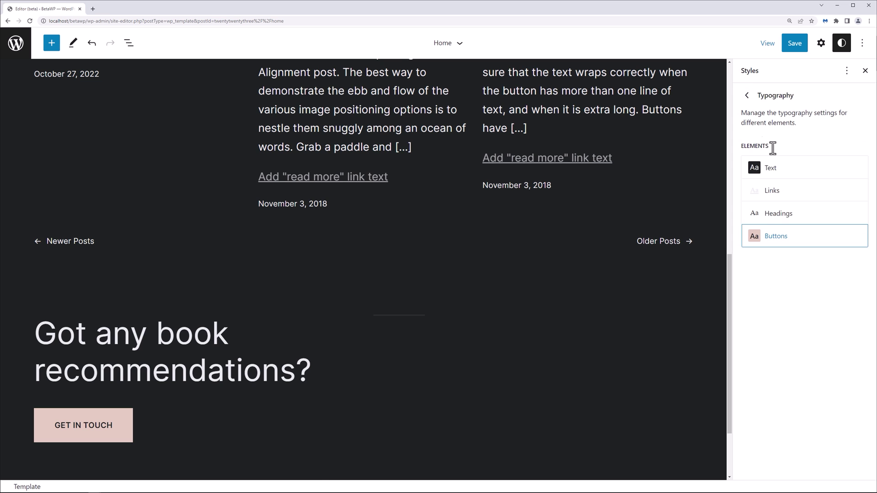
pyautogui.click(773, 211)
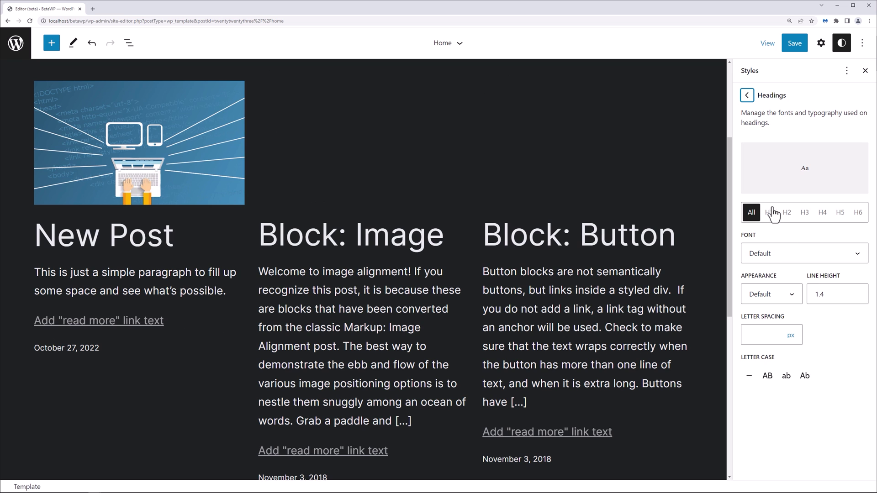
pyautogui.click(769, 214)
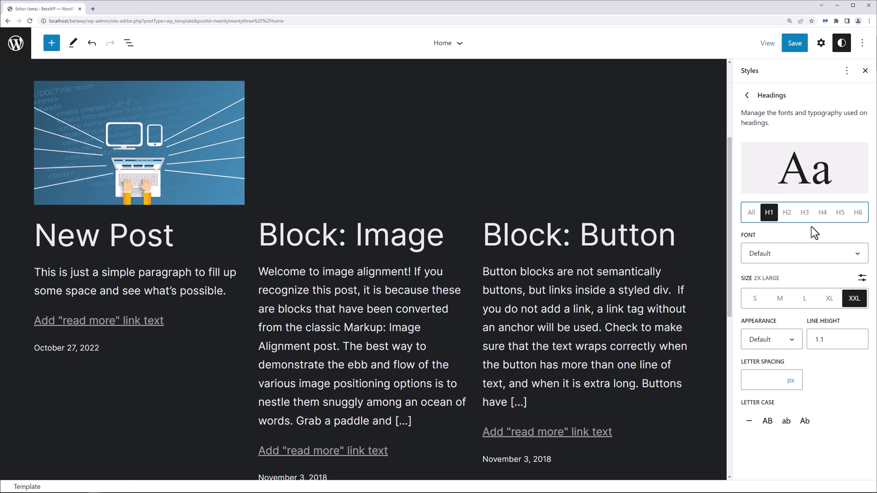
pyautogui.click(756, 302)
pyautogui.scroll(15, 595, 309)
pyautogui.click(830, 304)
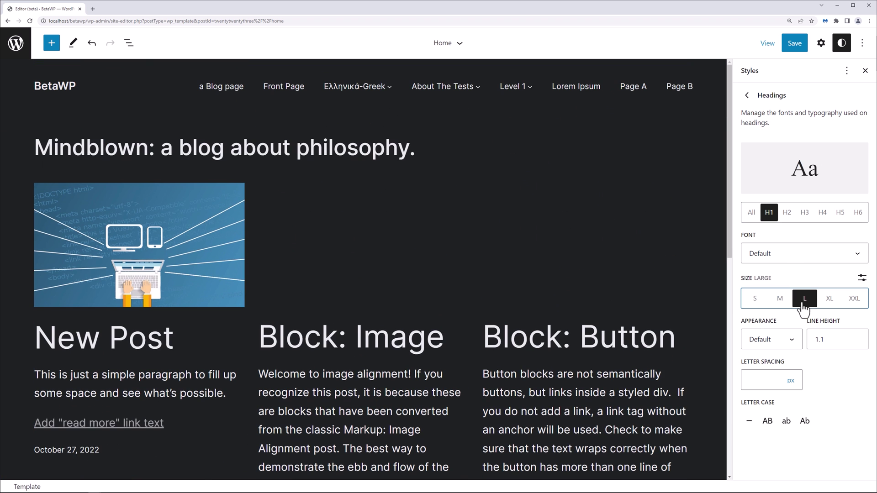
pyautogui.click(854, 300)
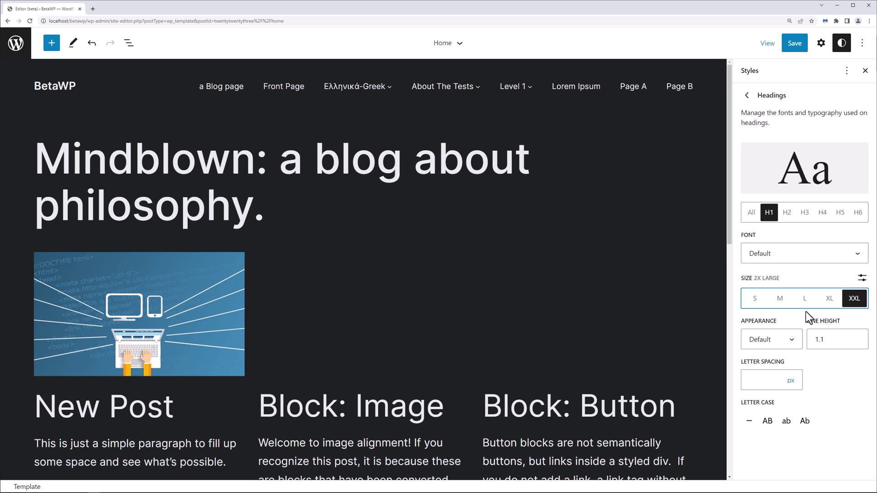
# Step: Try uppercase, lowercase and capitalized letter case for headings, then restore the original case
pyautogui.click(763, 384)
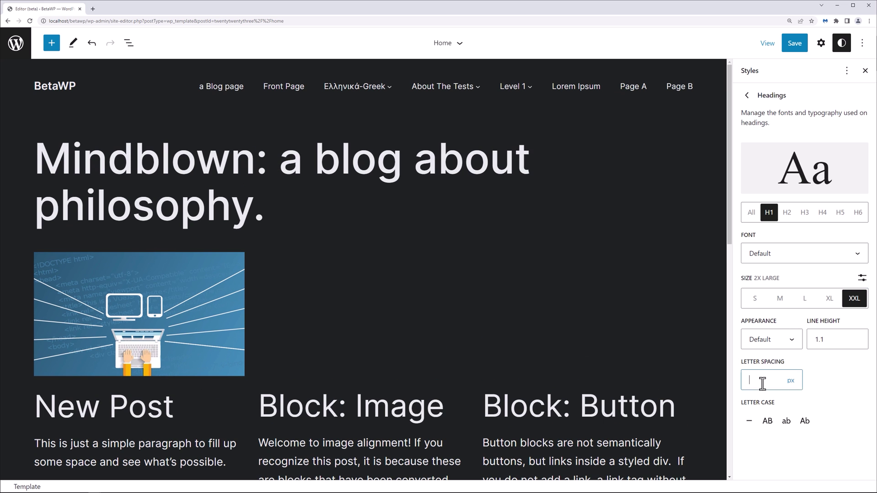
pyautogui.click(767, 422)
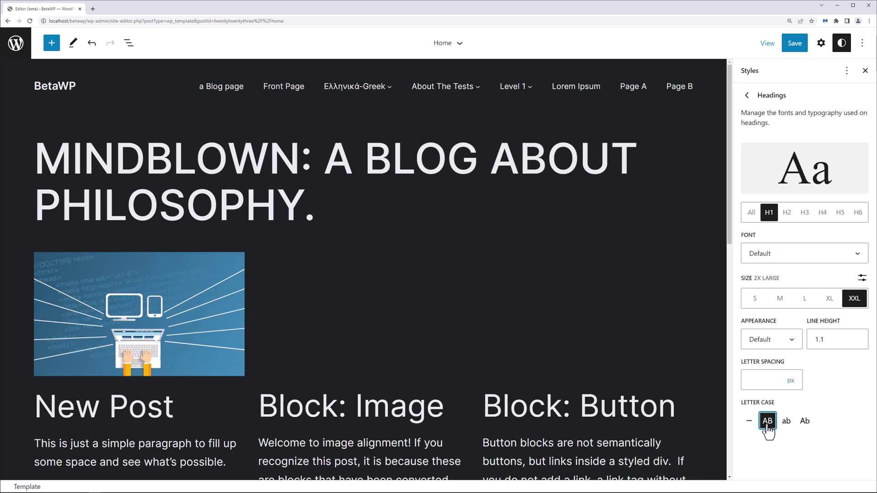
pyautogui.click(787, 422)
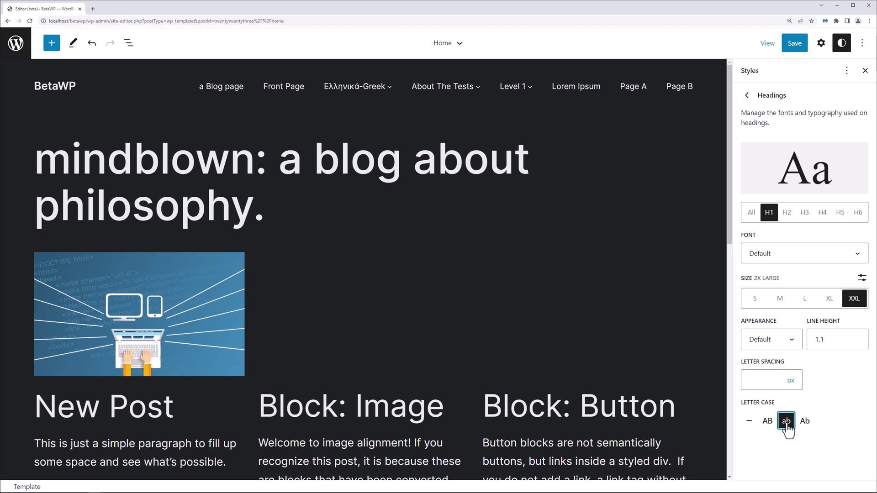
pyautogui.click(804, 422)
pyautogui.click(748, 420)
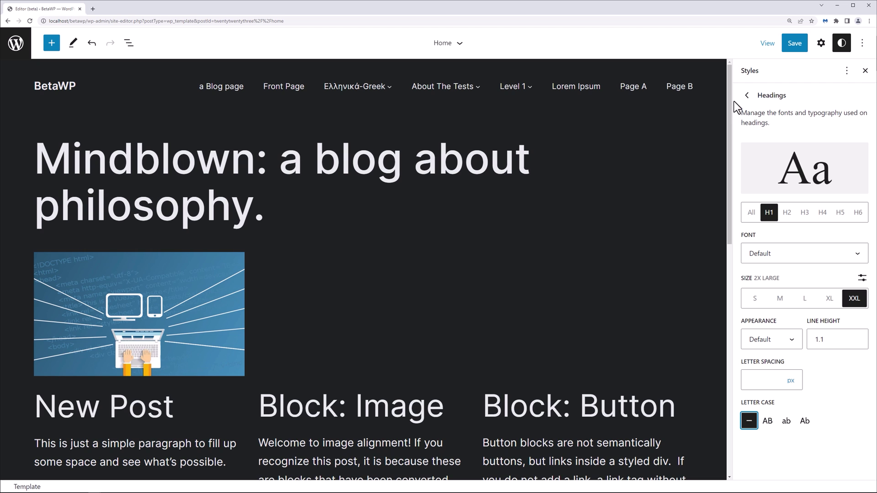
# Step: Return from Headings to the Typography list of Text, Links, Headings and Buttons
pyautogui.click(747, 96)
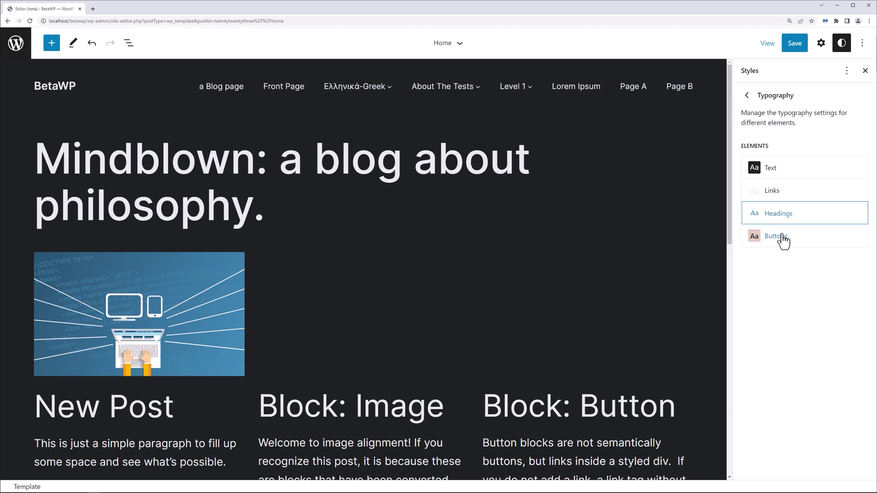